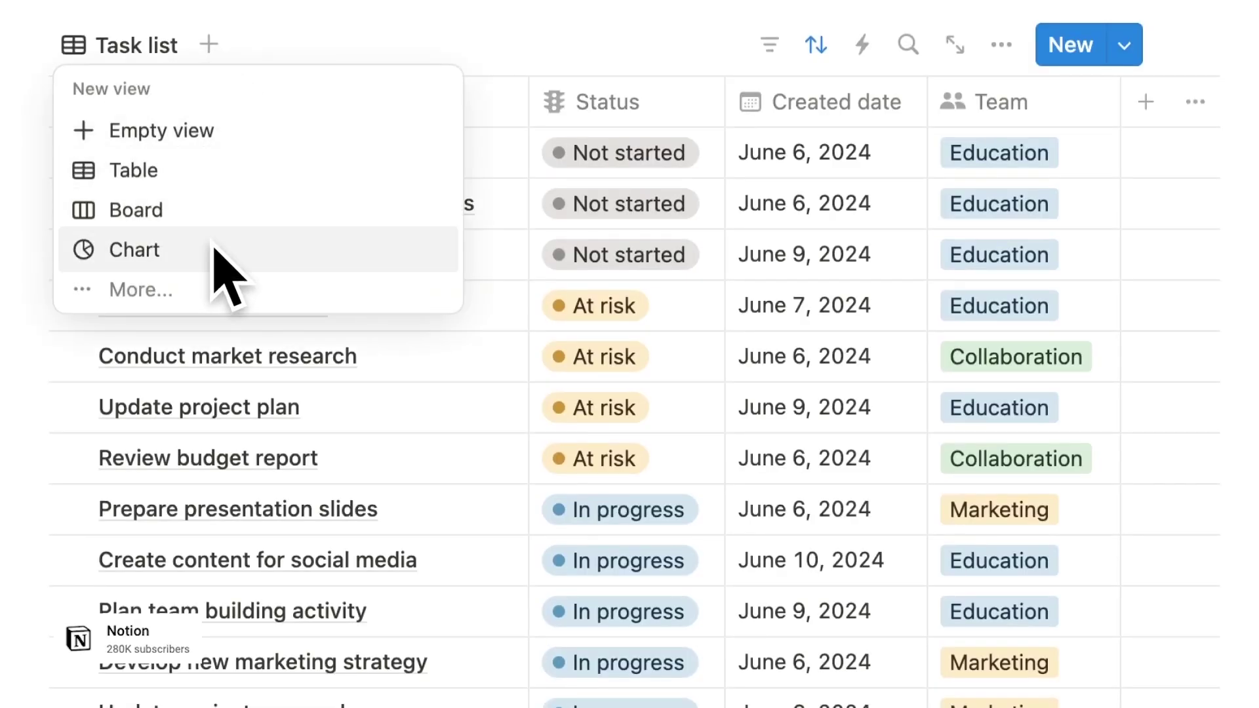
Preview the new Chart view and /chart block, then scroll to the Introducing Charts page
click(214, 249)
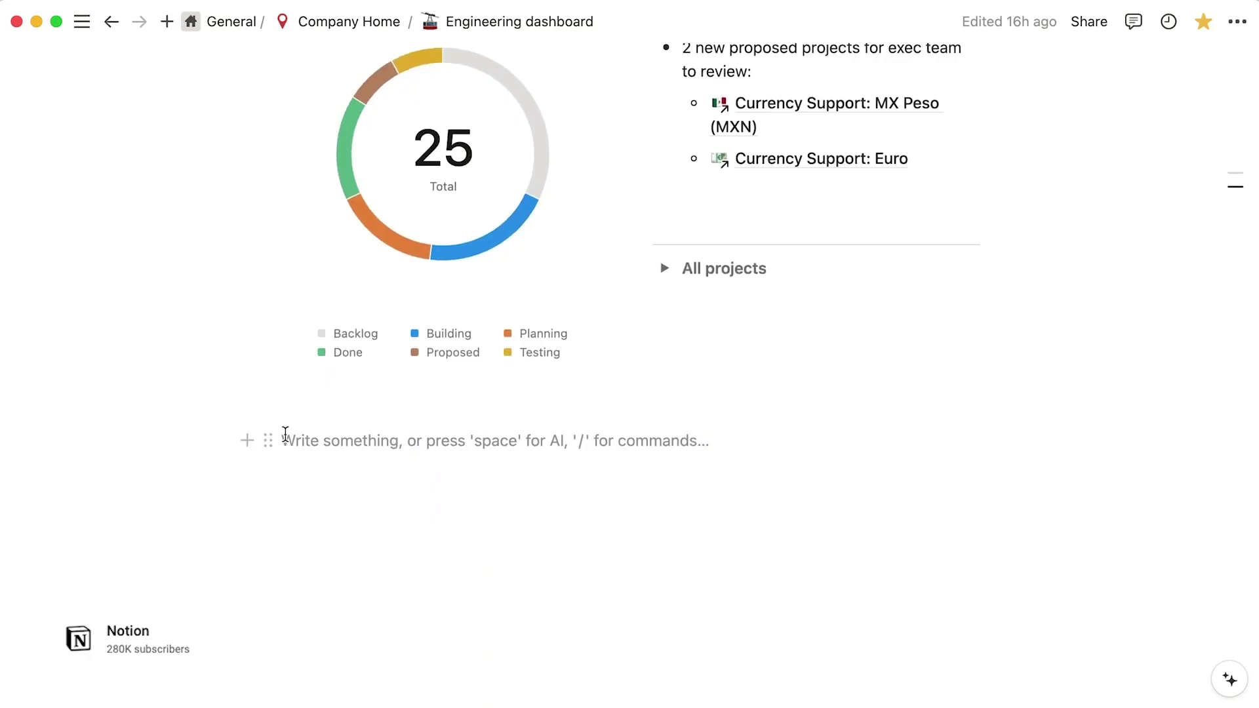
text(/chart)
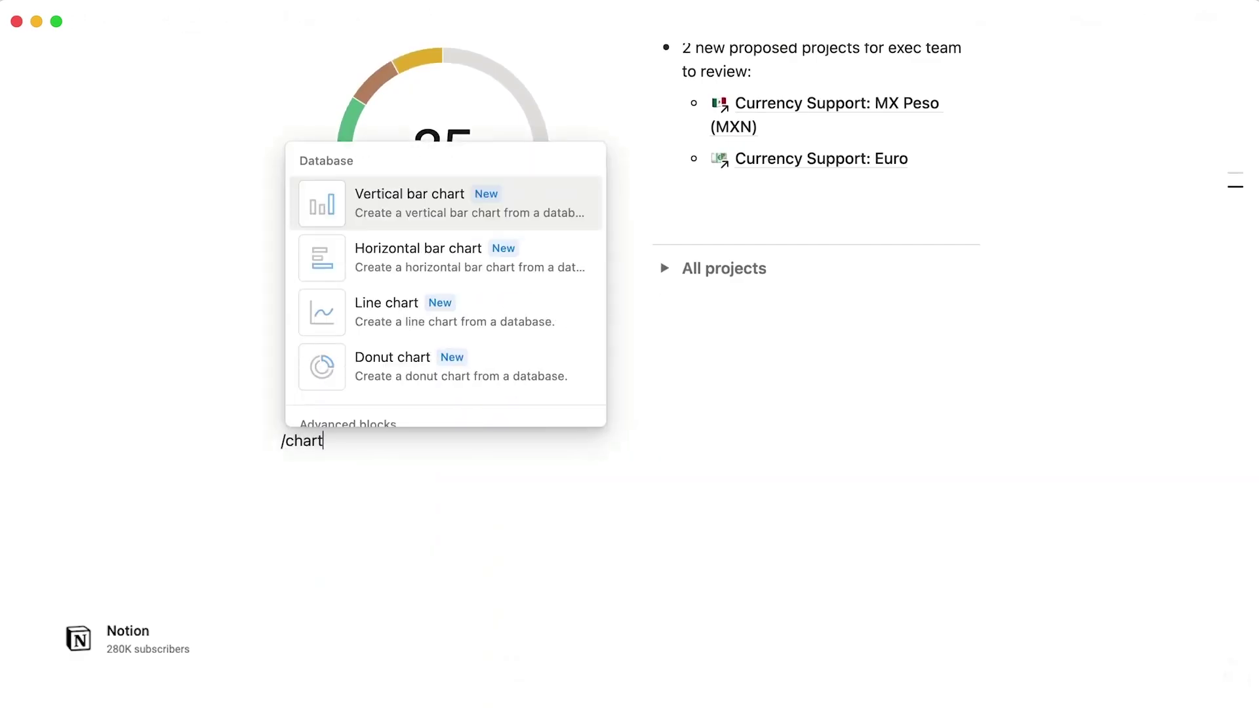
click(422, 225)
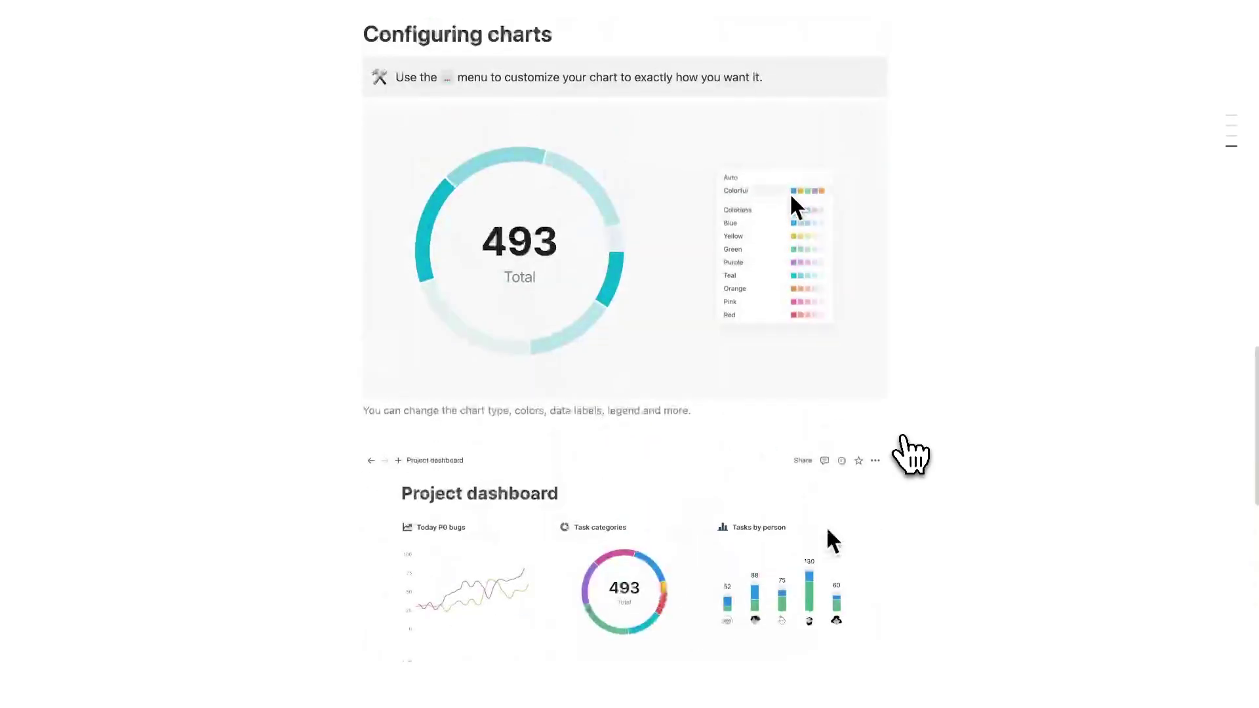
scroll(894, 453, up, 7)
scroll(908, 452, up, 4)
scroll(910, 452, up, 9)
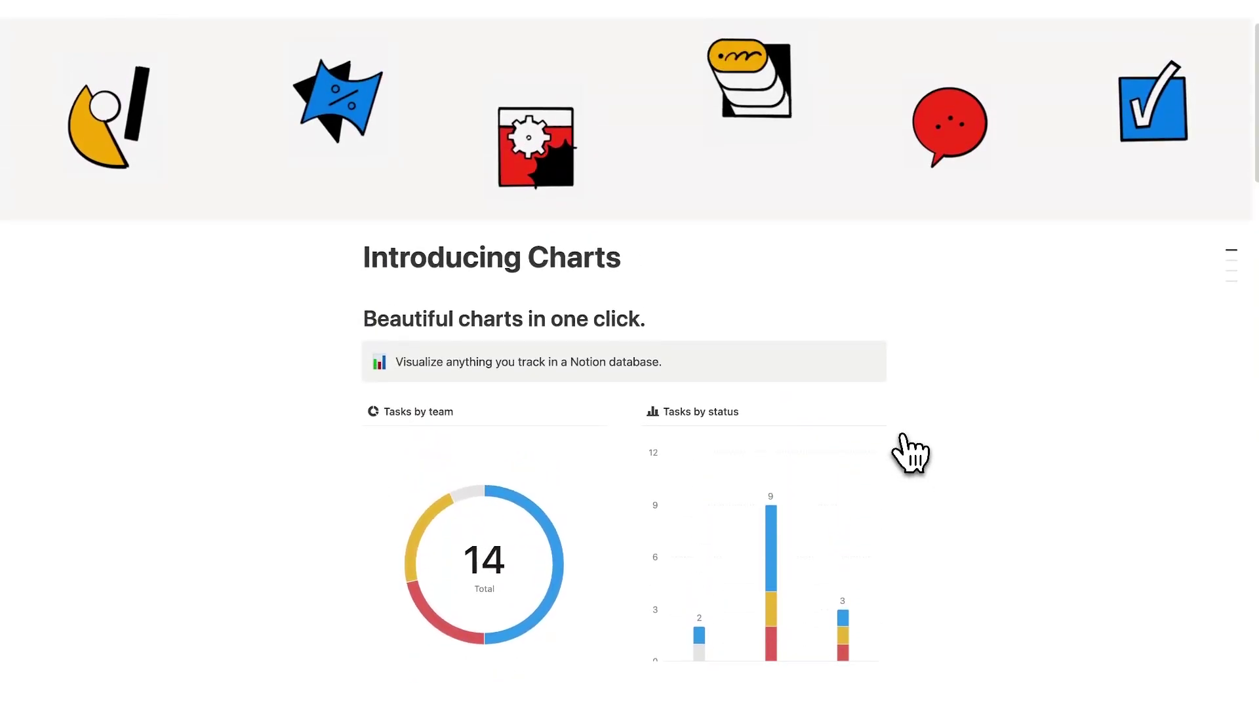
Insert a new inline database table via /database and title it 'Chart'
scroll(910, 453, up, 1)
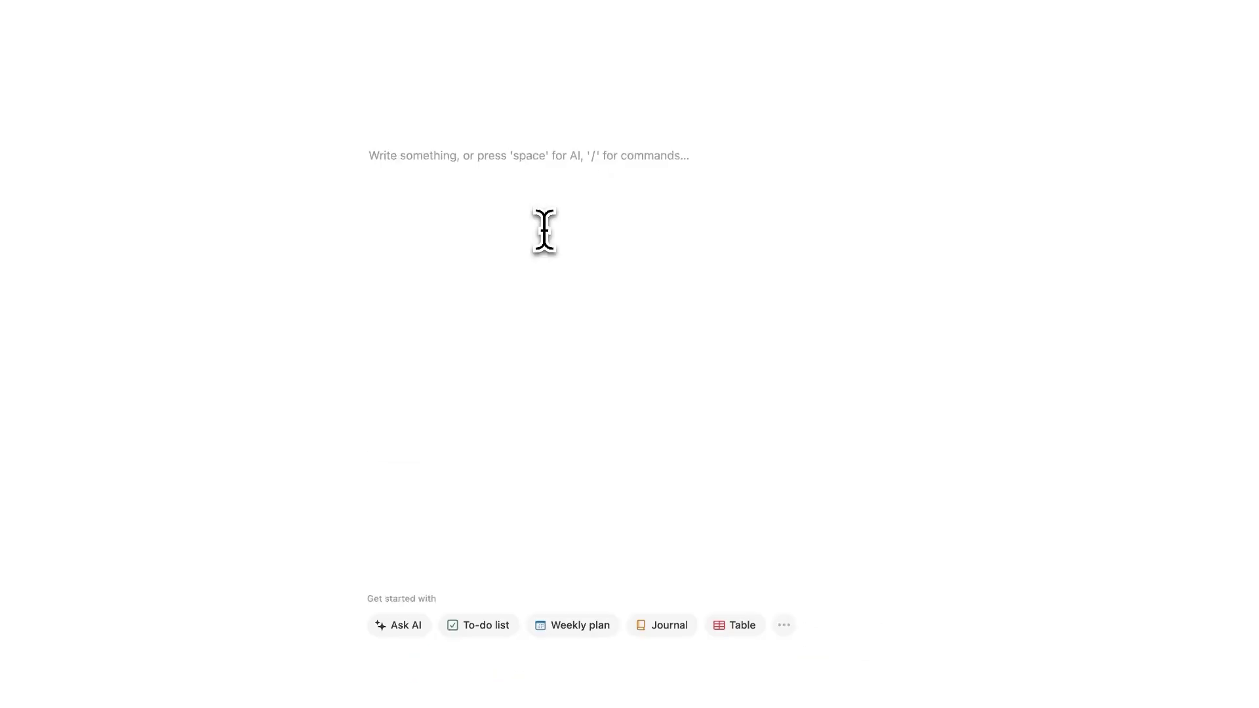
text(/data)
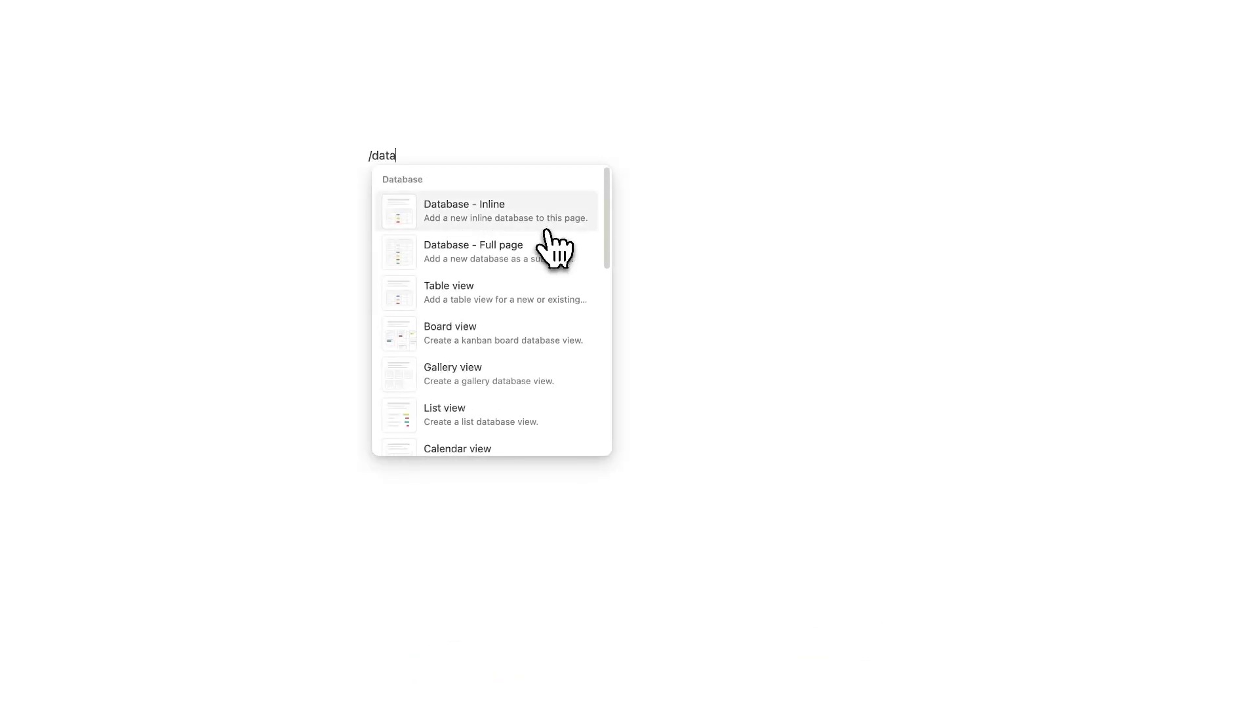
click(532, 306)
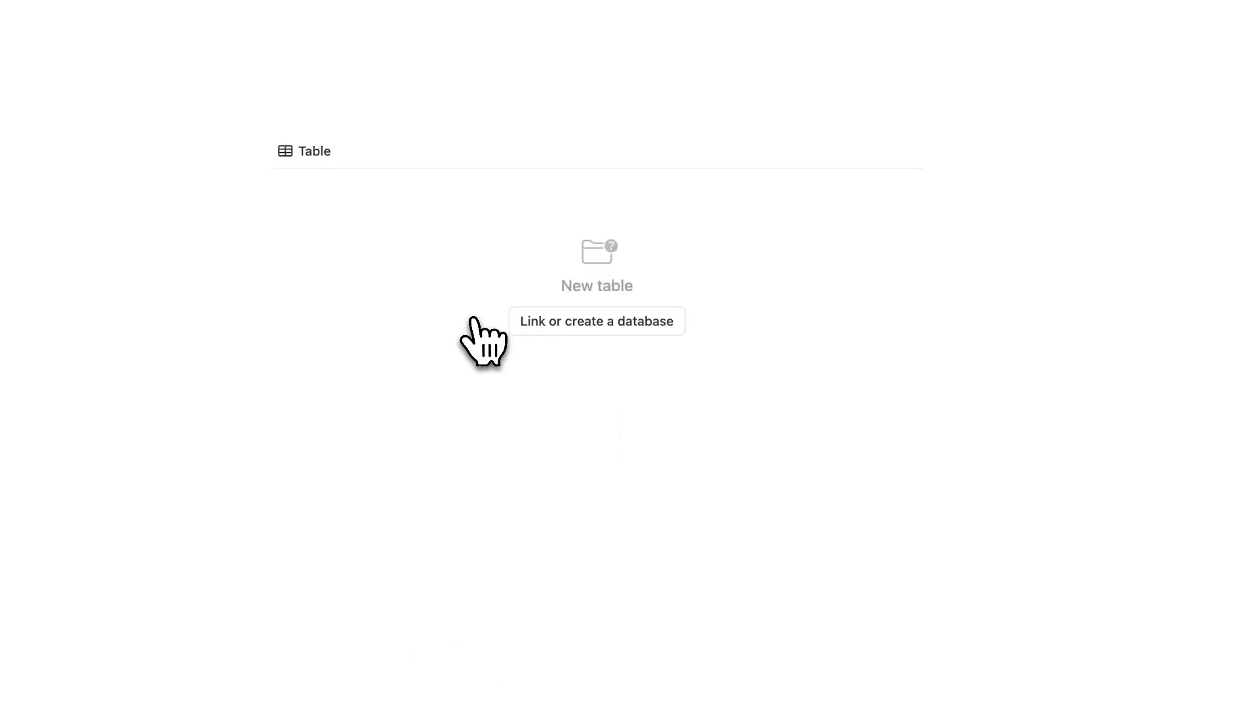
click(600, 324)
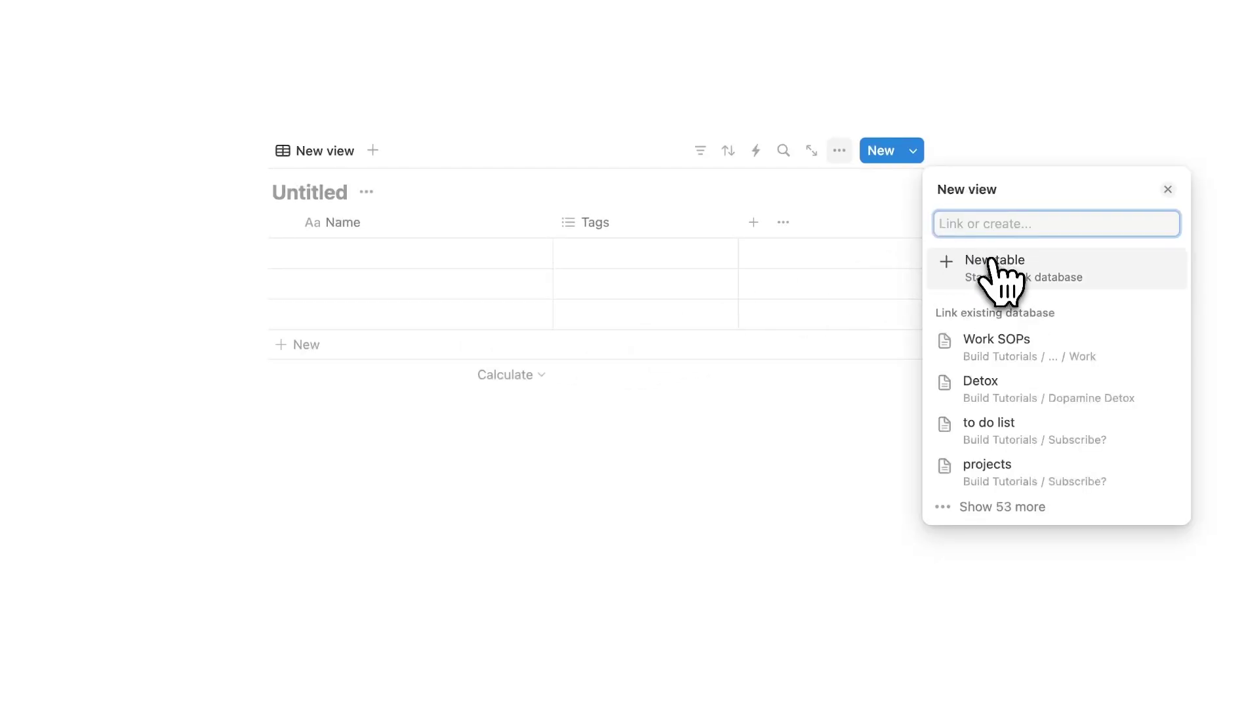
click(995, 268)
click(391, 196)
text(Chart)
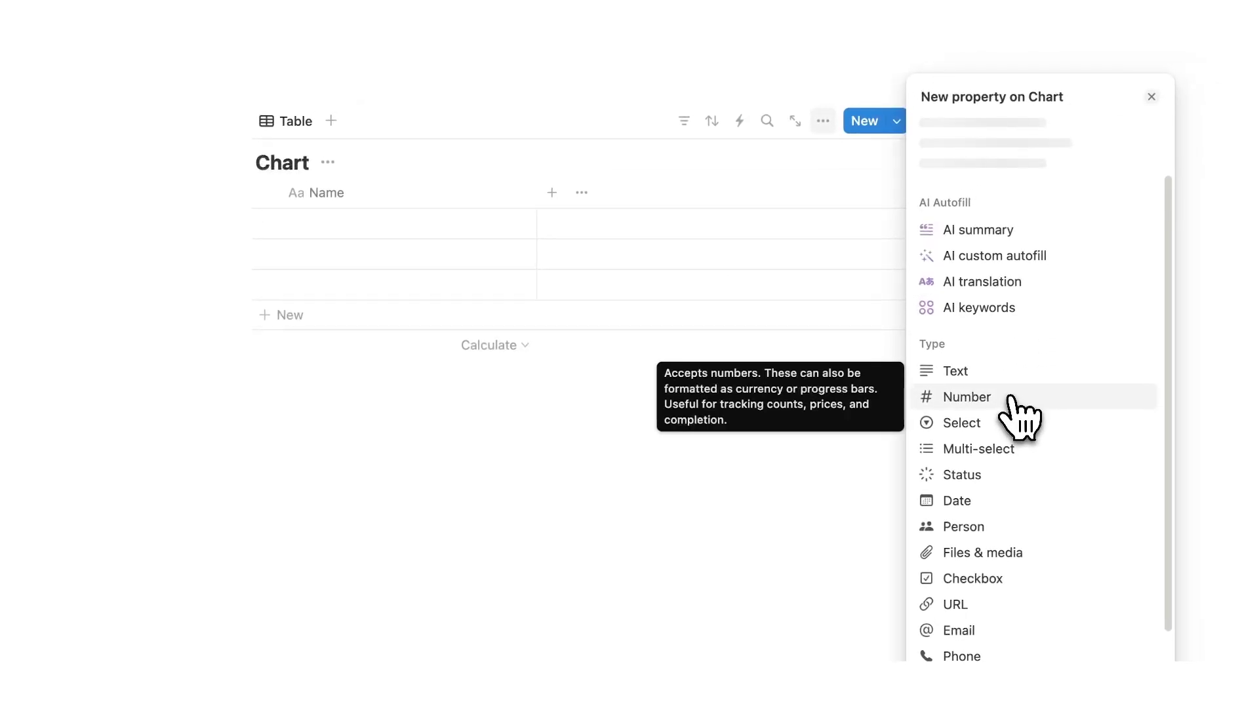
Add a Number column and a Select column to the Chart table
click(967, 396)
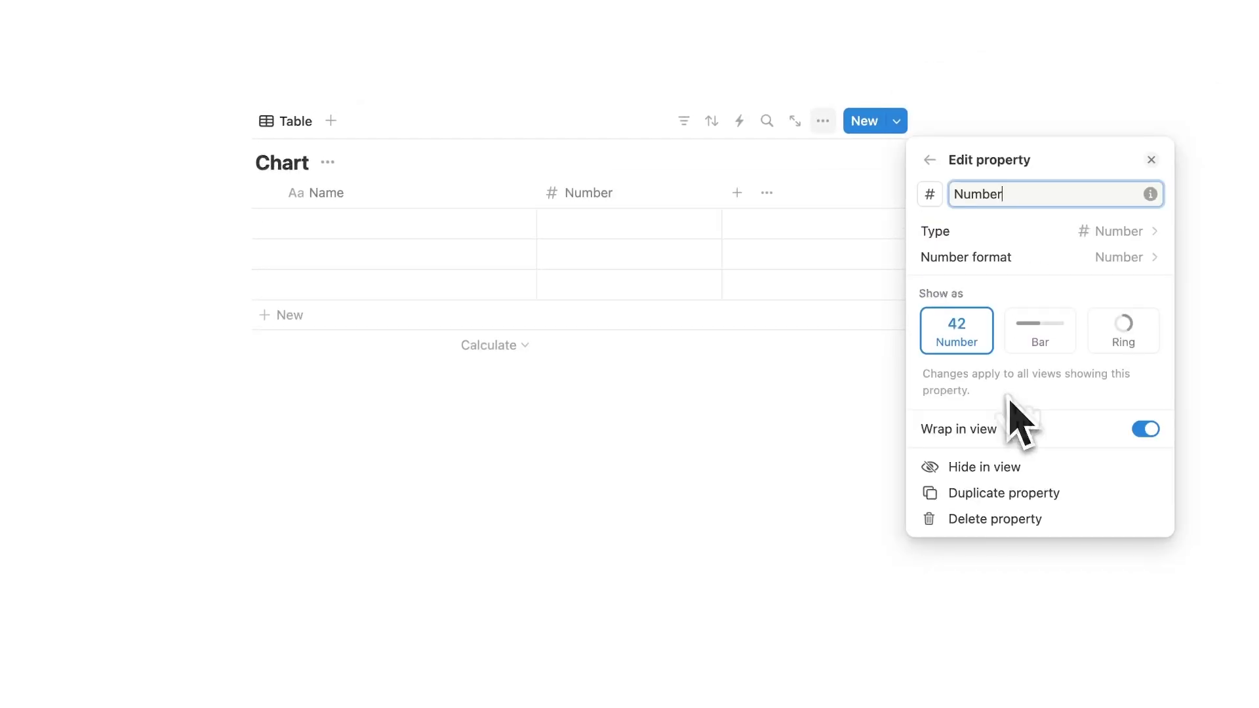
click(626, 393)
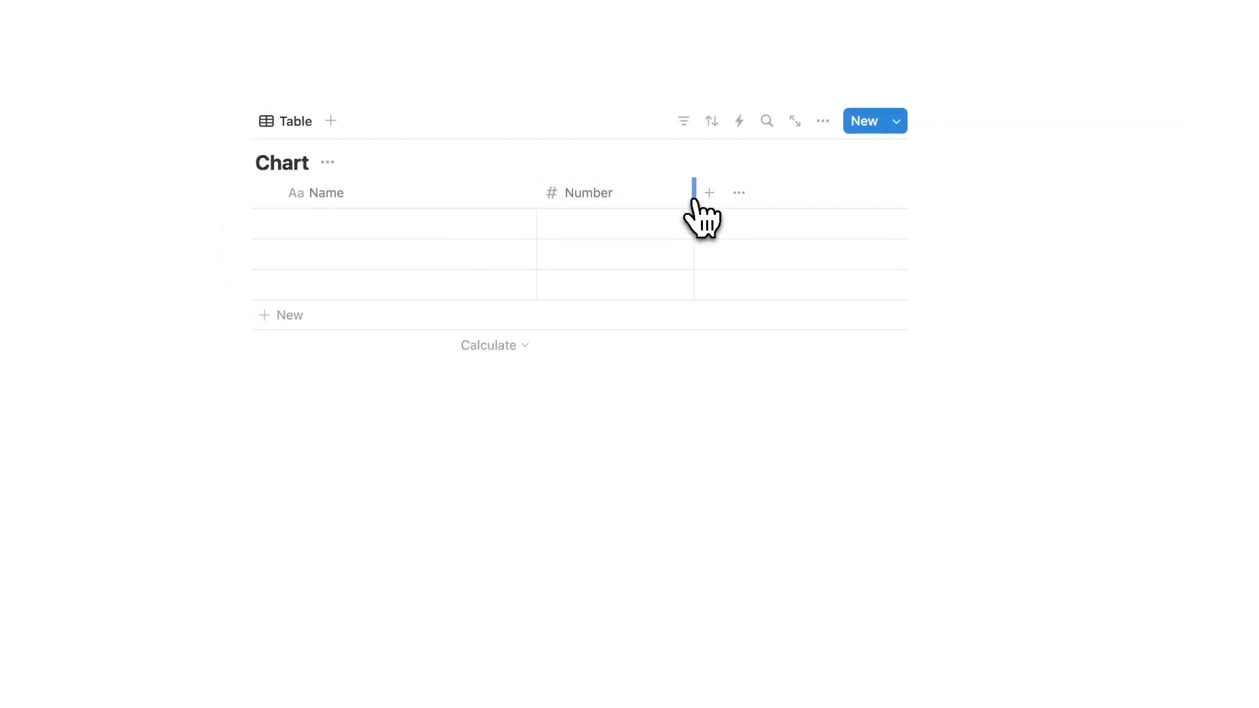
drag(693, 200, 671, 197)
click(686, 194)
scroll(1010, 328, down, 3)
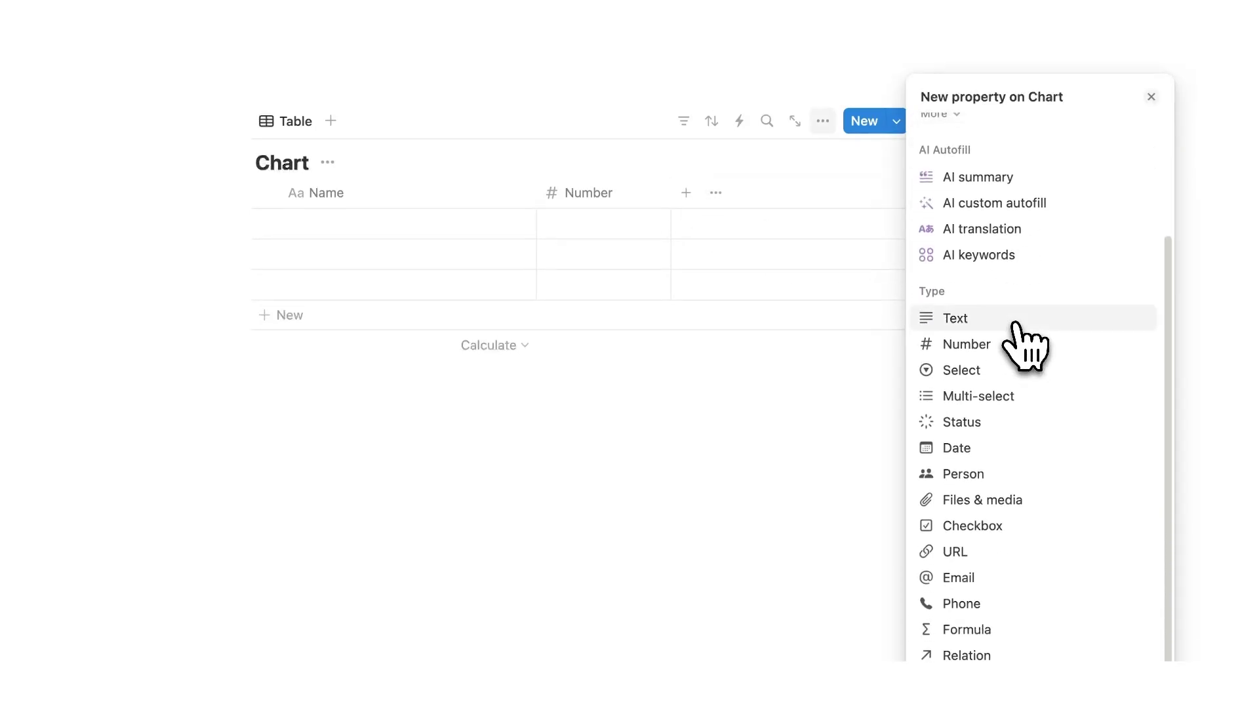
click(997, 371)
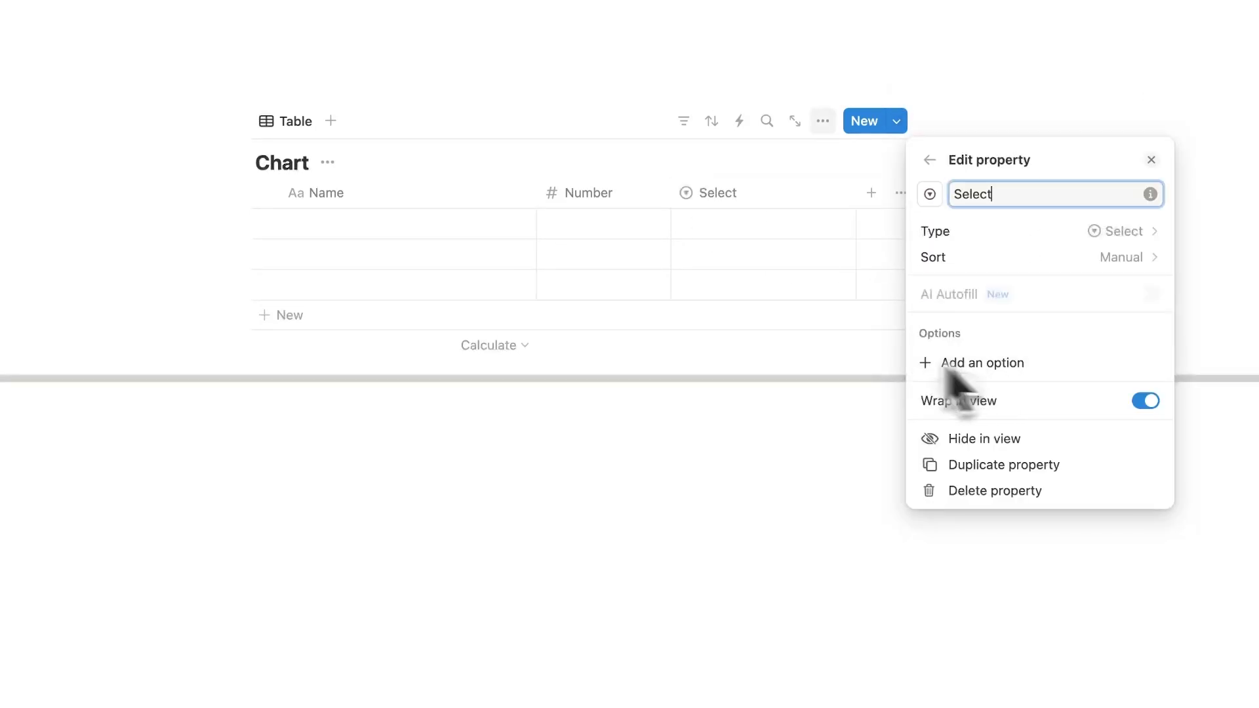
click(701, 419)
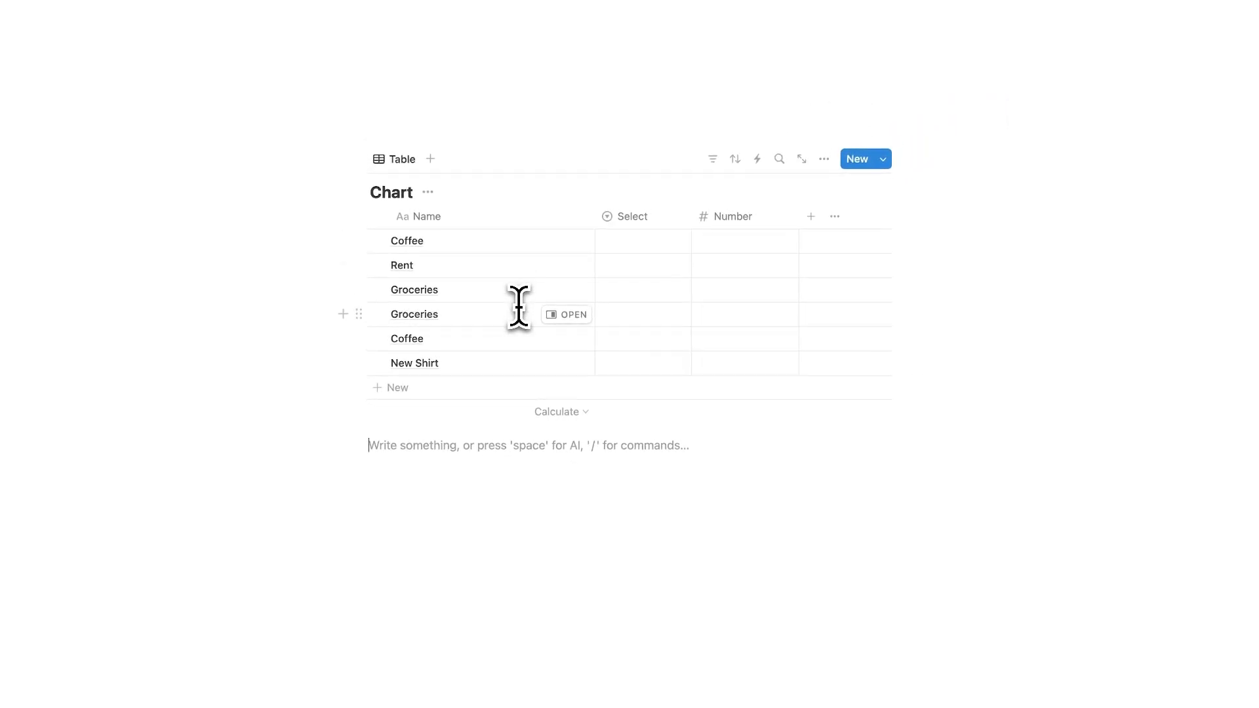
Tag the first Coffee row as Takeaway and the Rent row as Rent
click(665, 242)
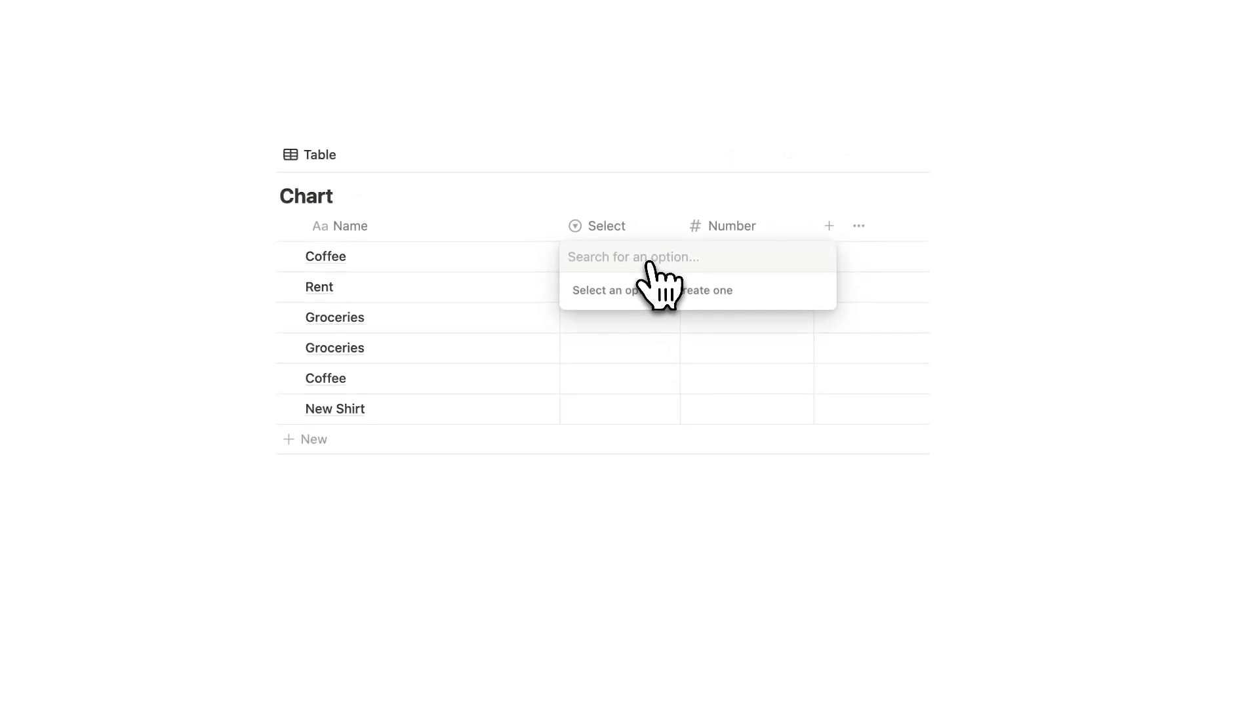
text(Drinks)
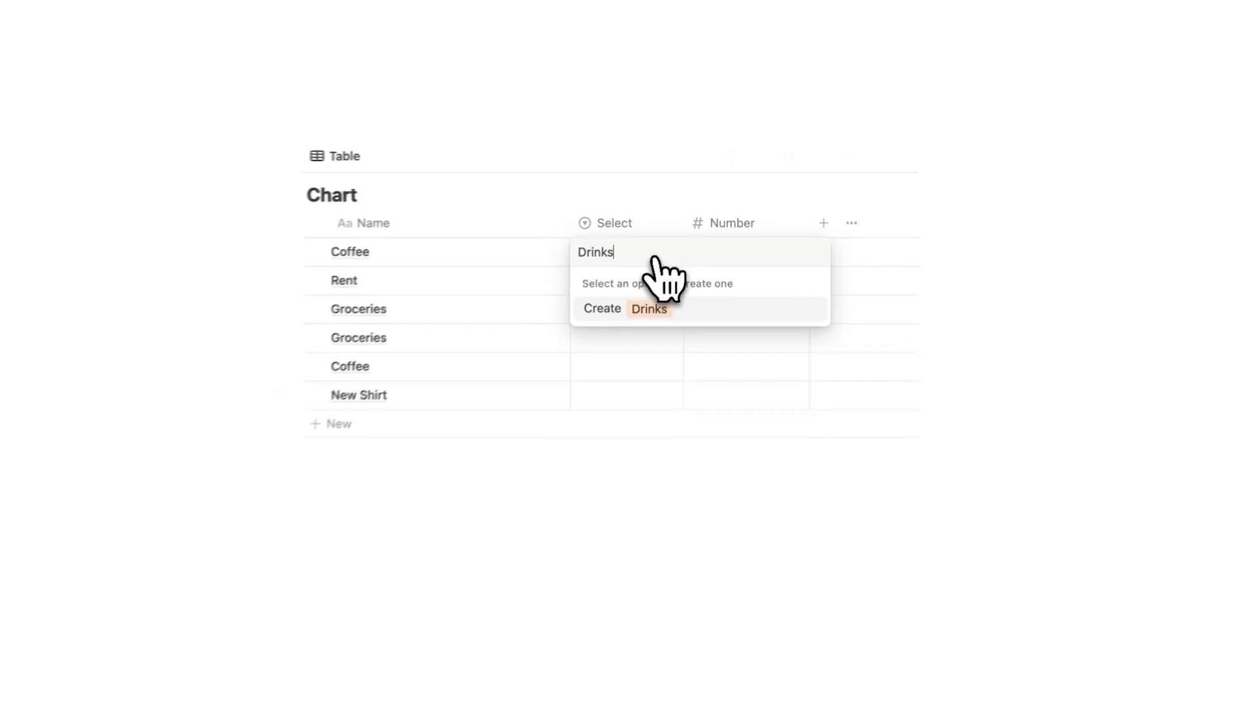
key(BackSpace)
key(BackSpace)
key(BackSpace)
key(BackSpace)
key(BackSpace)
text(Takeaway)
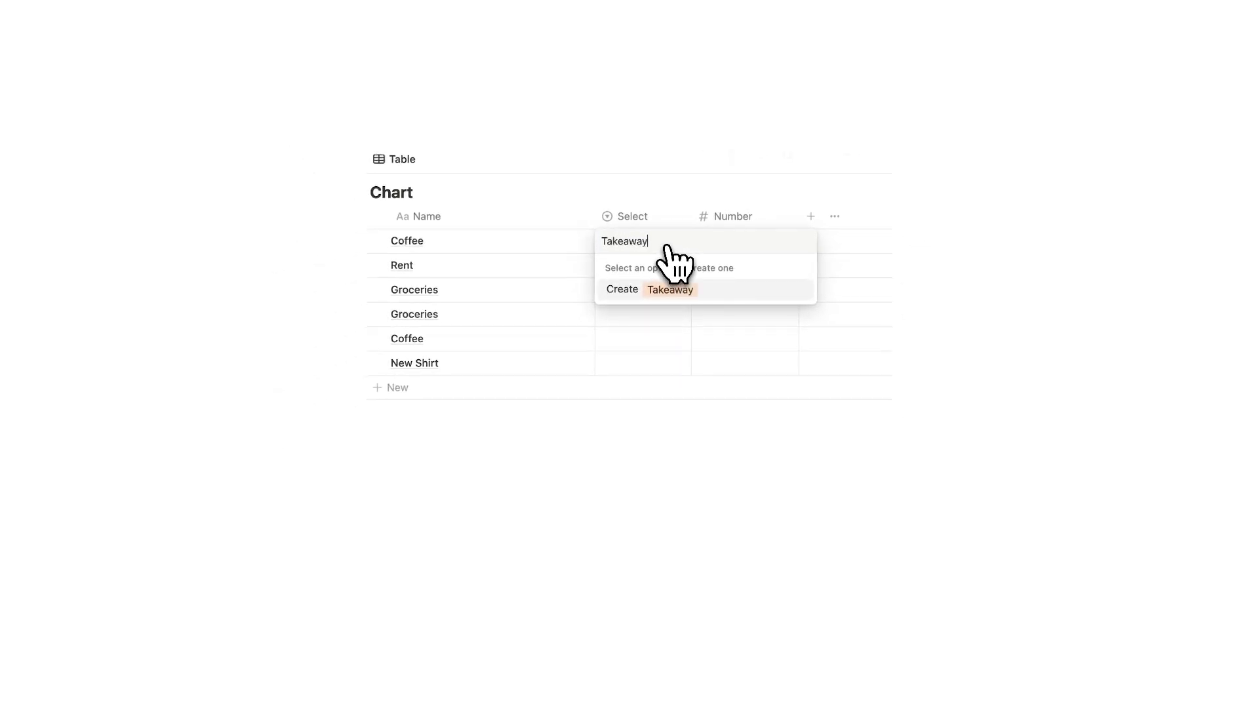
key(Return)
text(Rent)
key(Return)
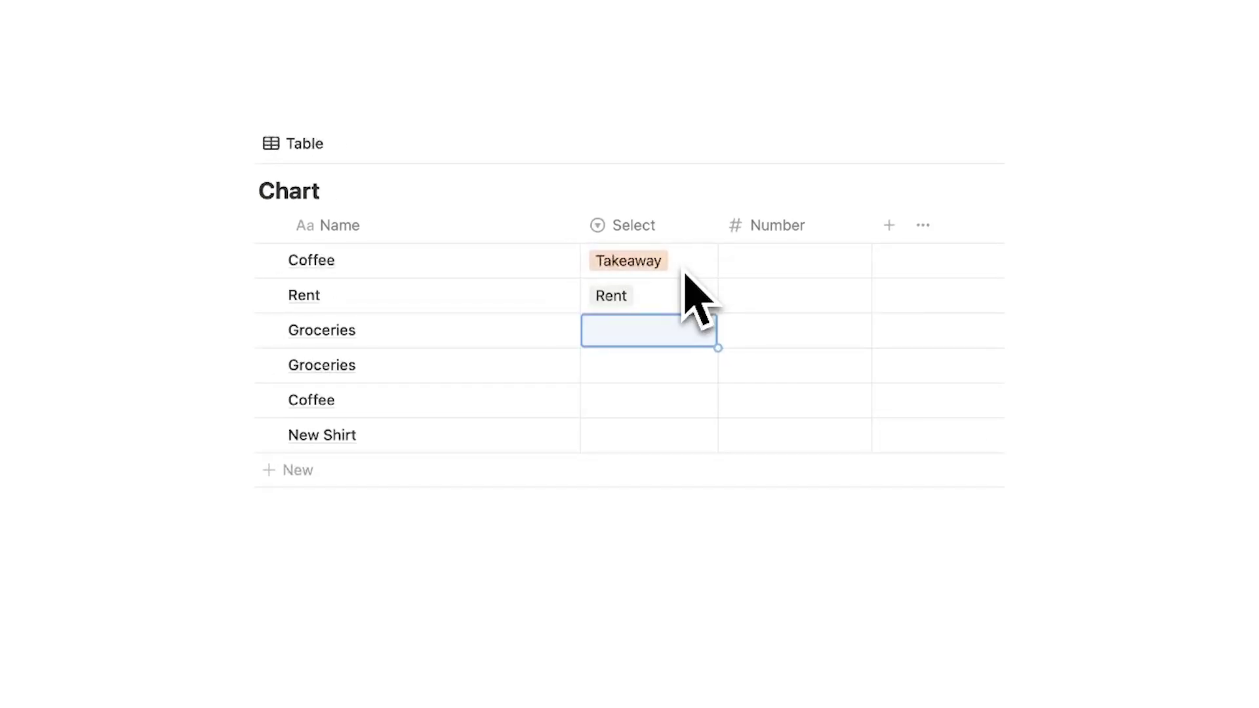
Tag both Groceries rows as Groceries, the second Coffee as Takeaway, and New Shirt as Clothes
text(Groceries)
key(Return)
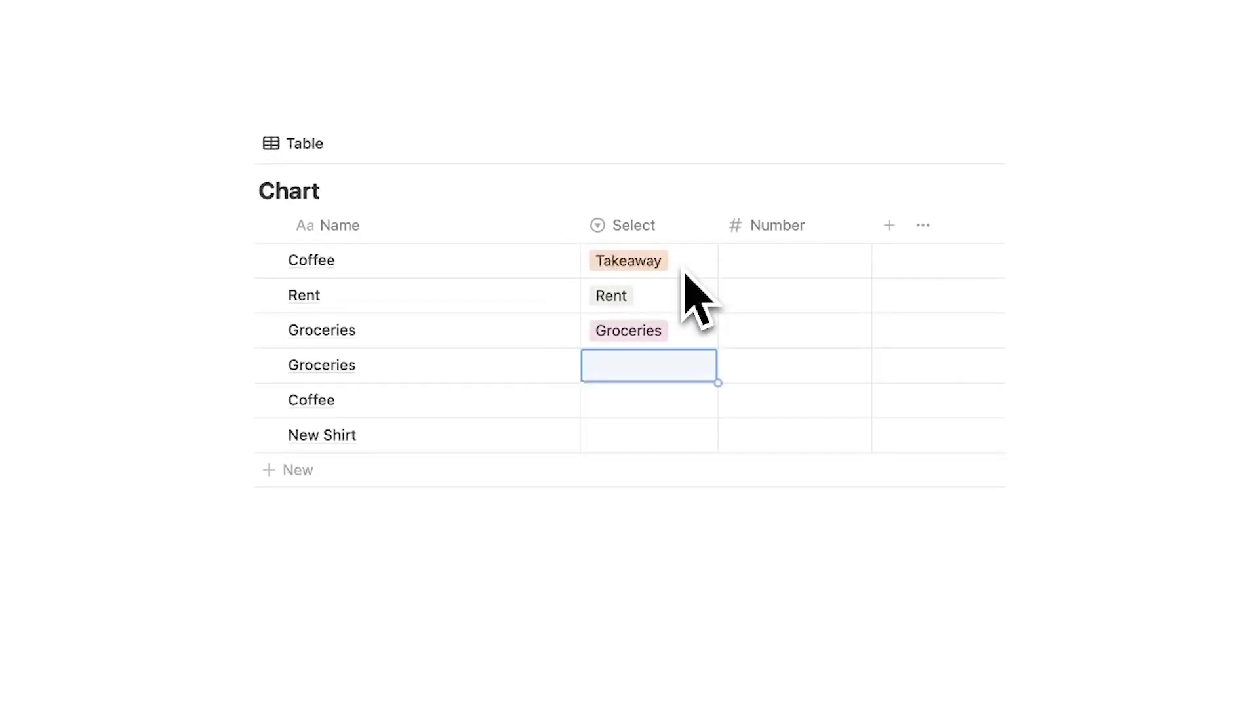
text(G)
key(Return)
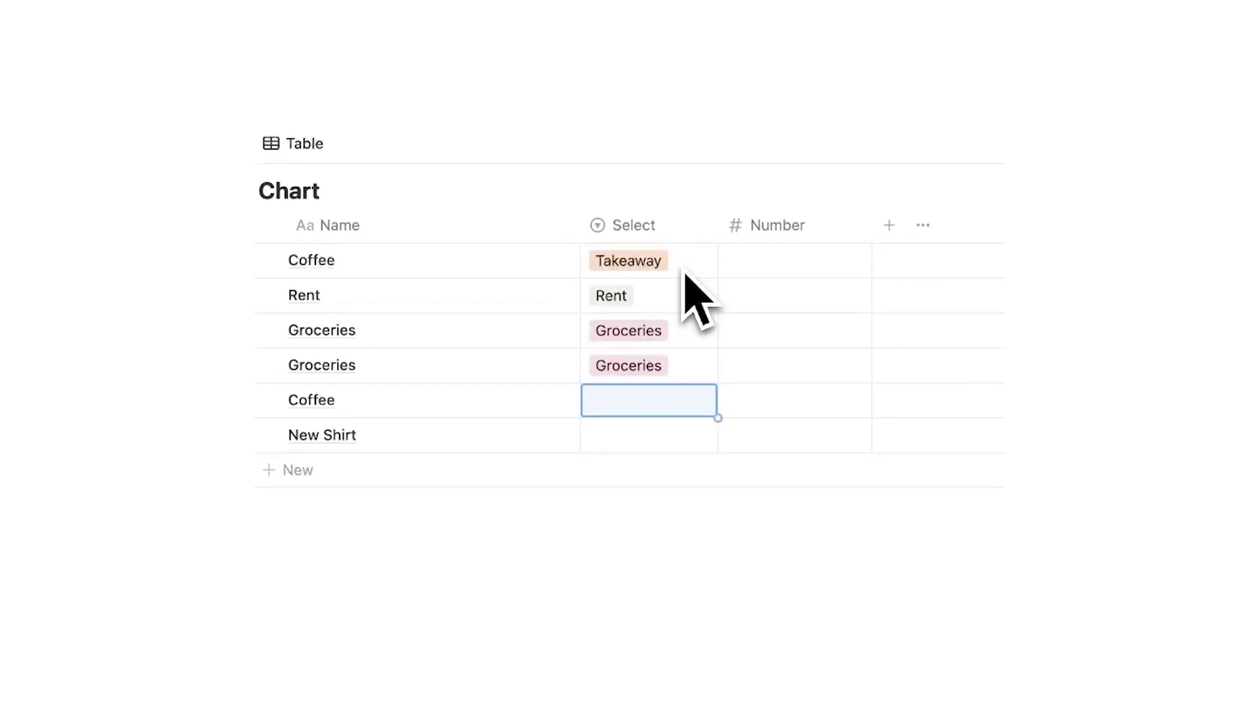
text(T)
key(Return)
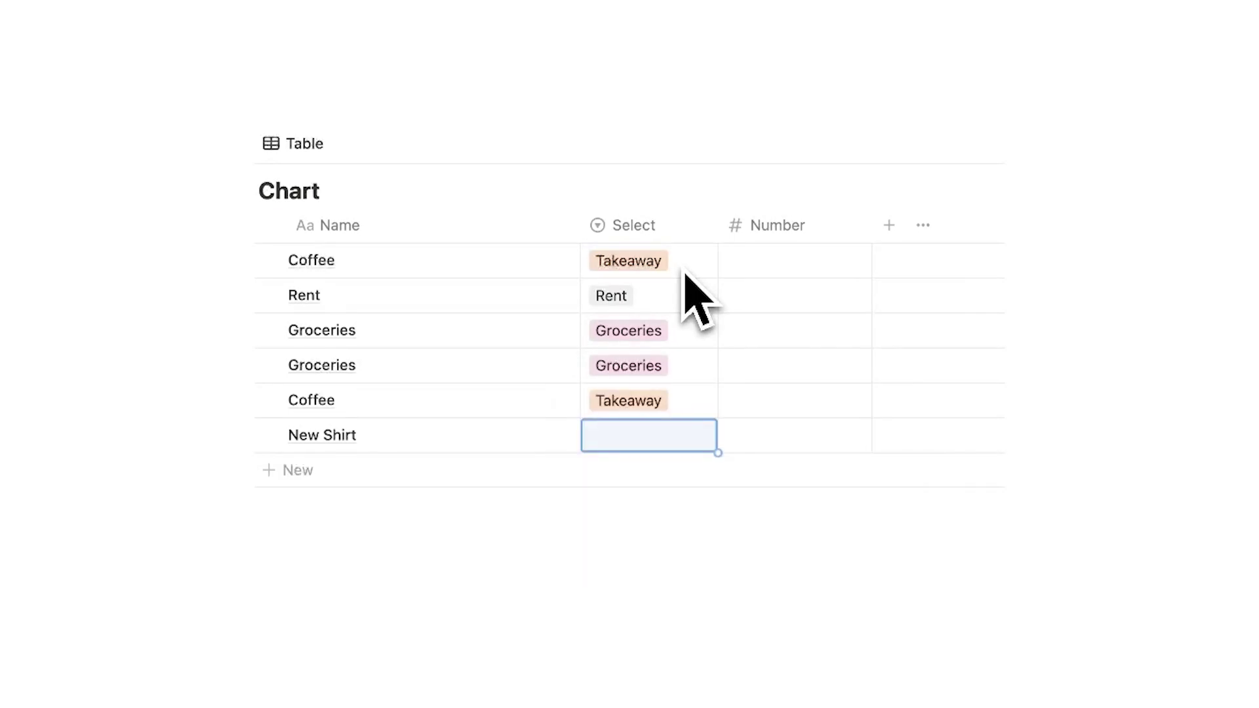
text(Clothes)
key(Return)
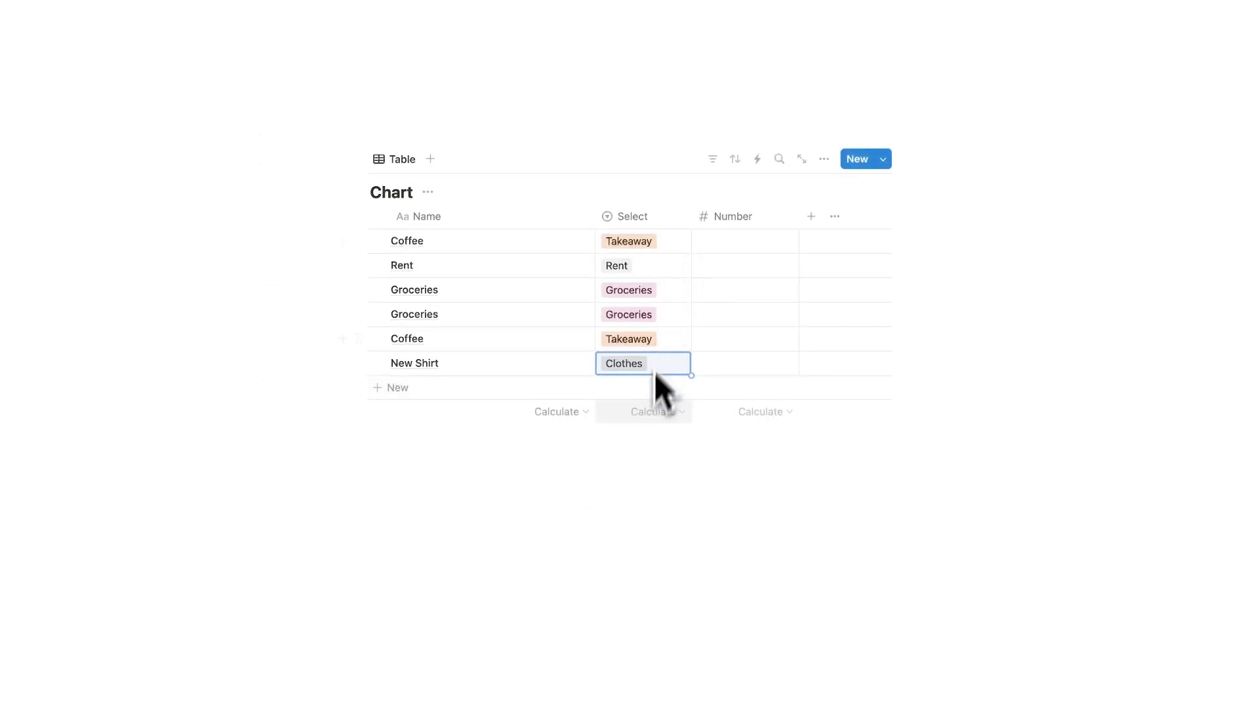
Rename the Number column to Cost and enter costs 10, 500, 100, 100, 10, 70
click(757, 241)
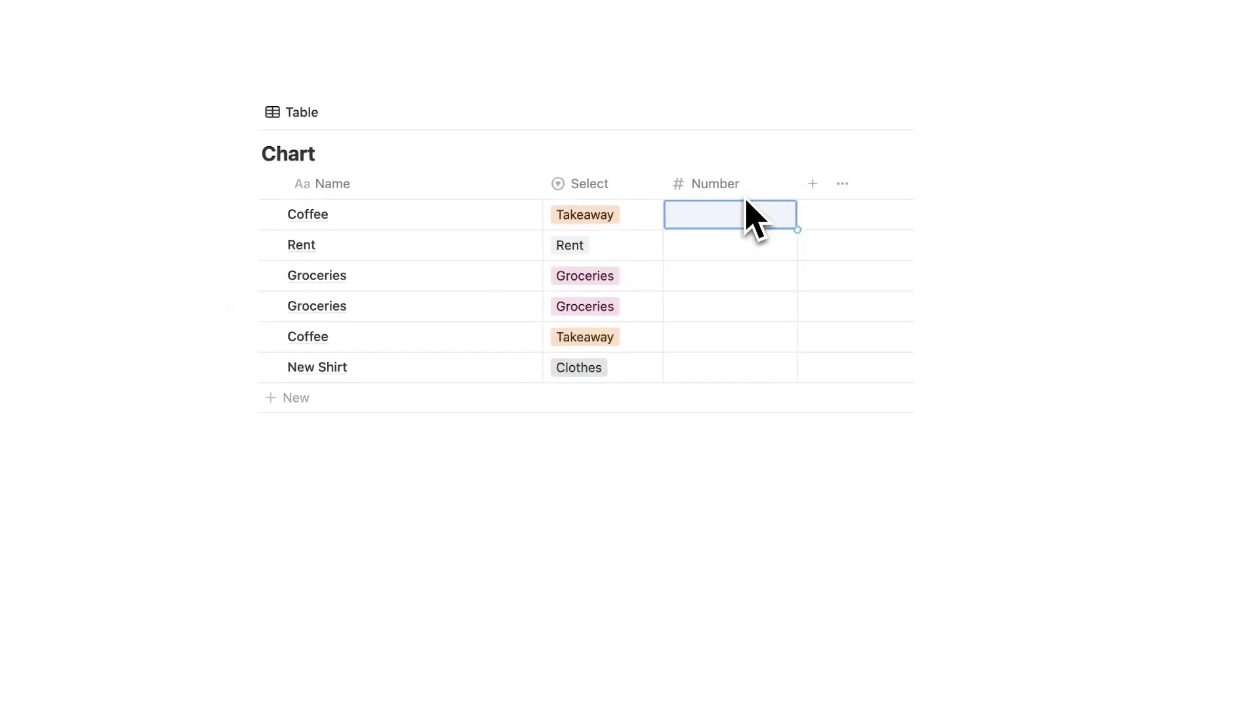
click(748, 193)
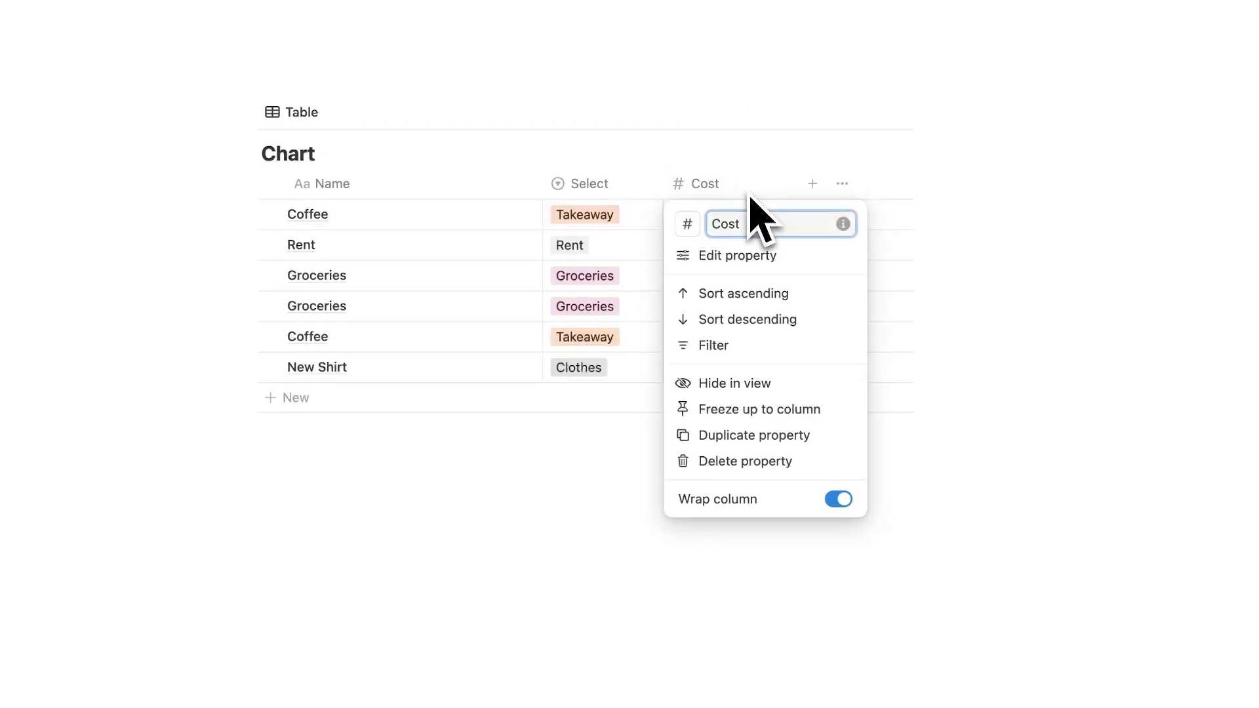
key(Escape)
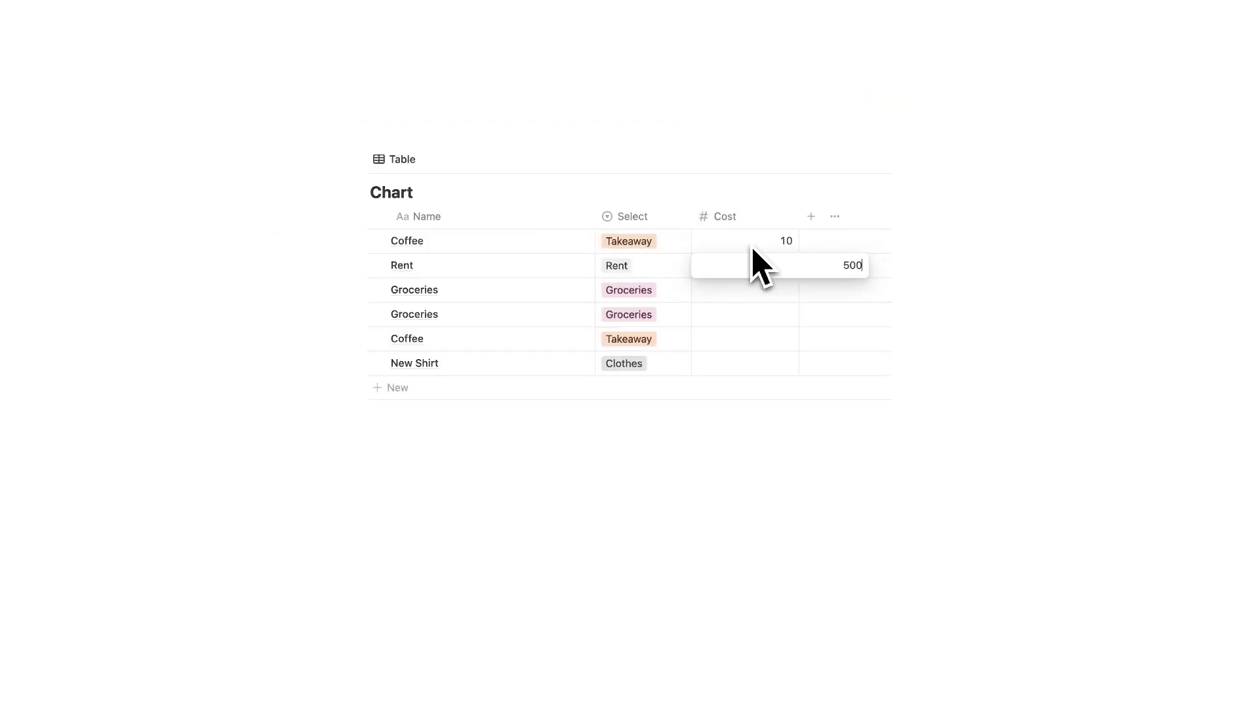
text(100)
key(Return)
key(Down)
text(1)
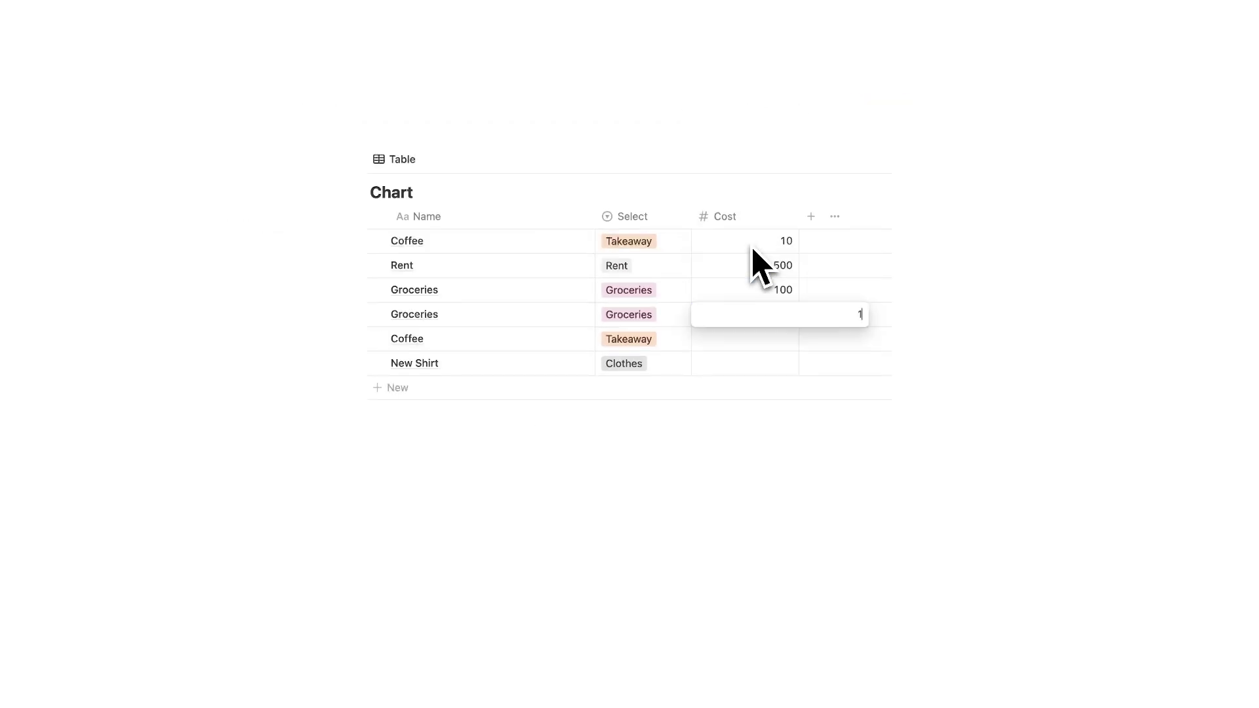
text(10)
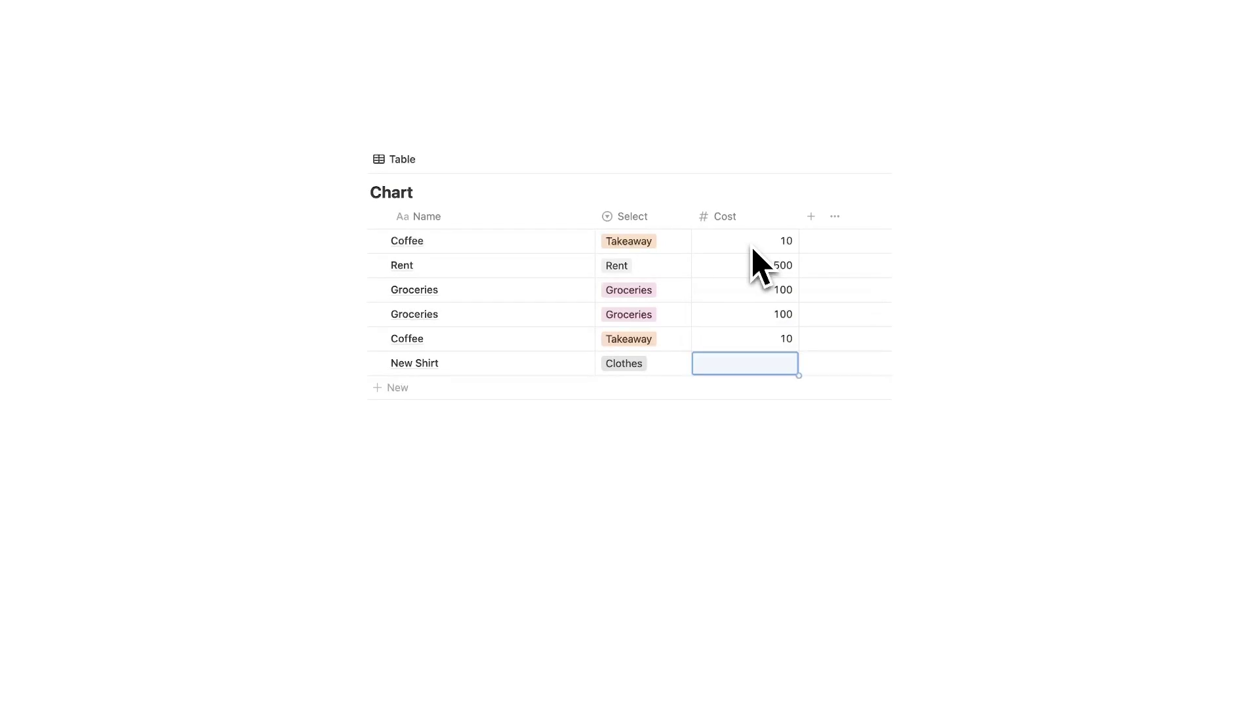
text(70)
key(Return)
key(Escape)
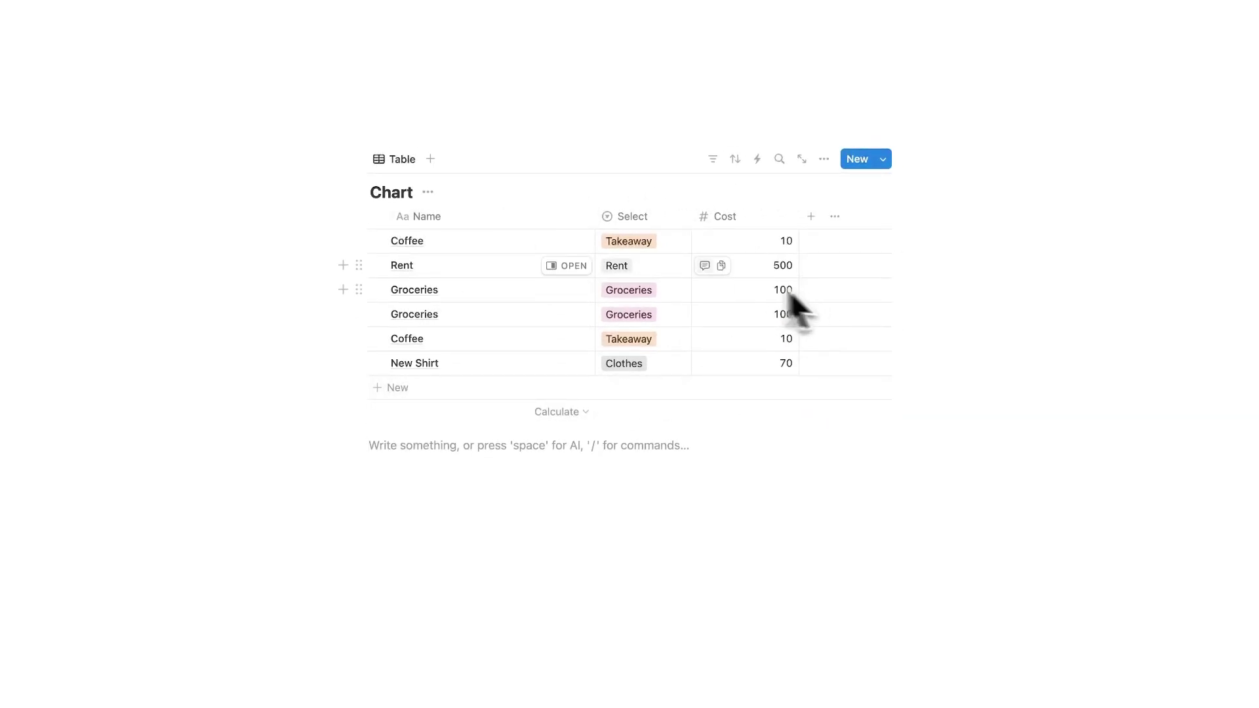
Duplicate the Table view and name the copy 'chart'
click(398, 159)
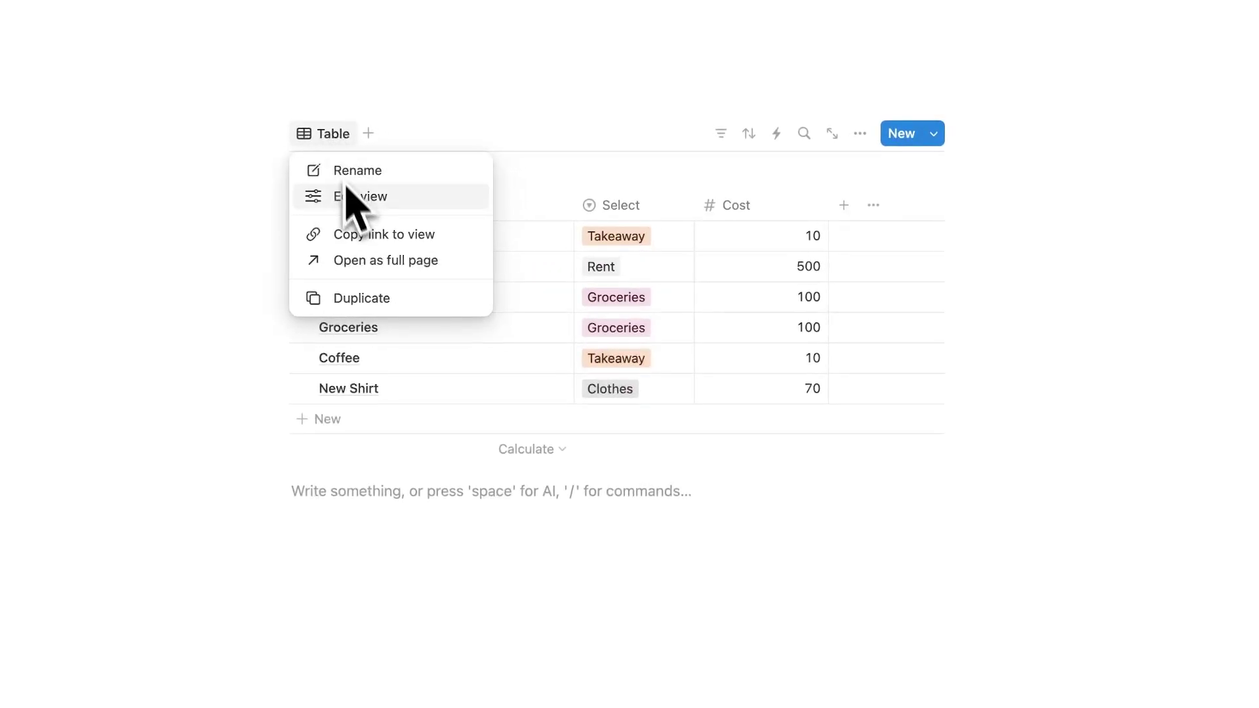
click(361, 299)
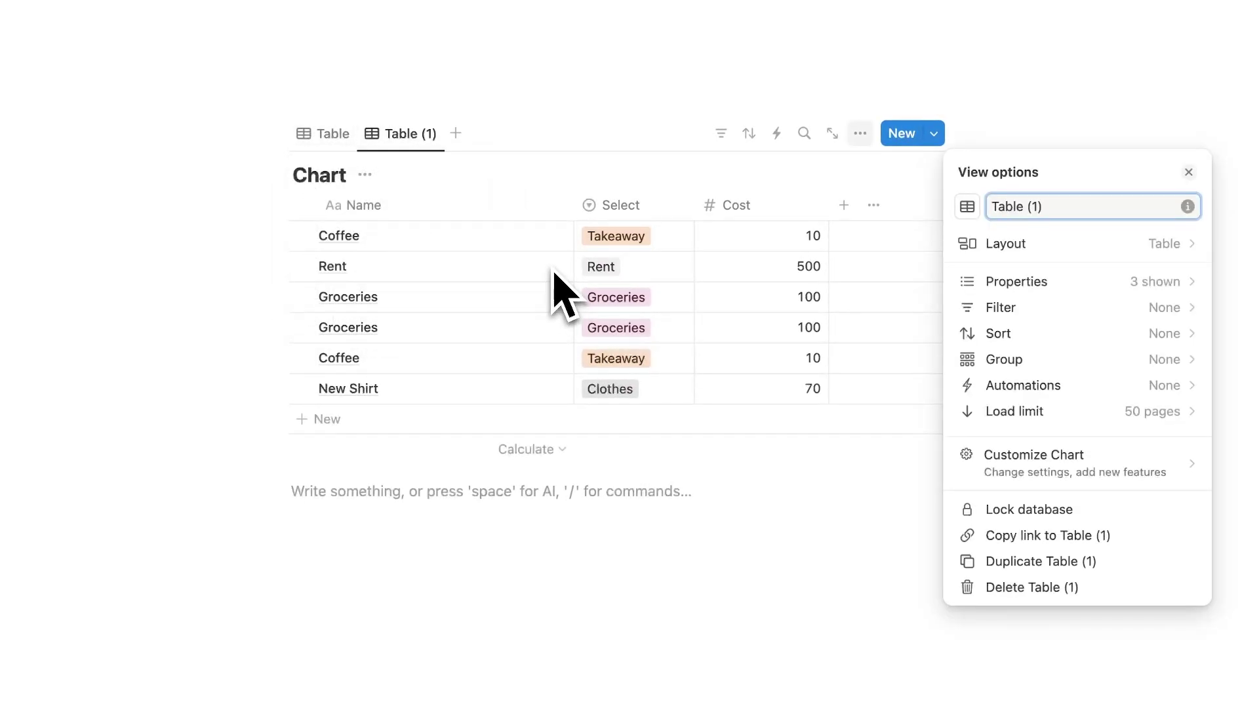
text(chart)
click(342, 147)
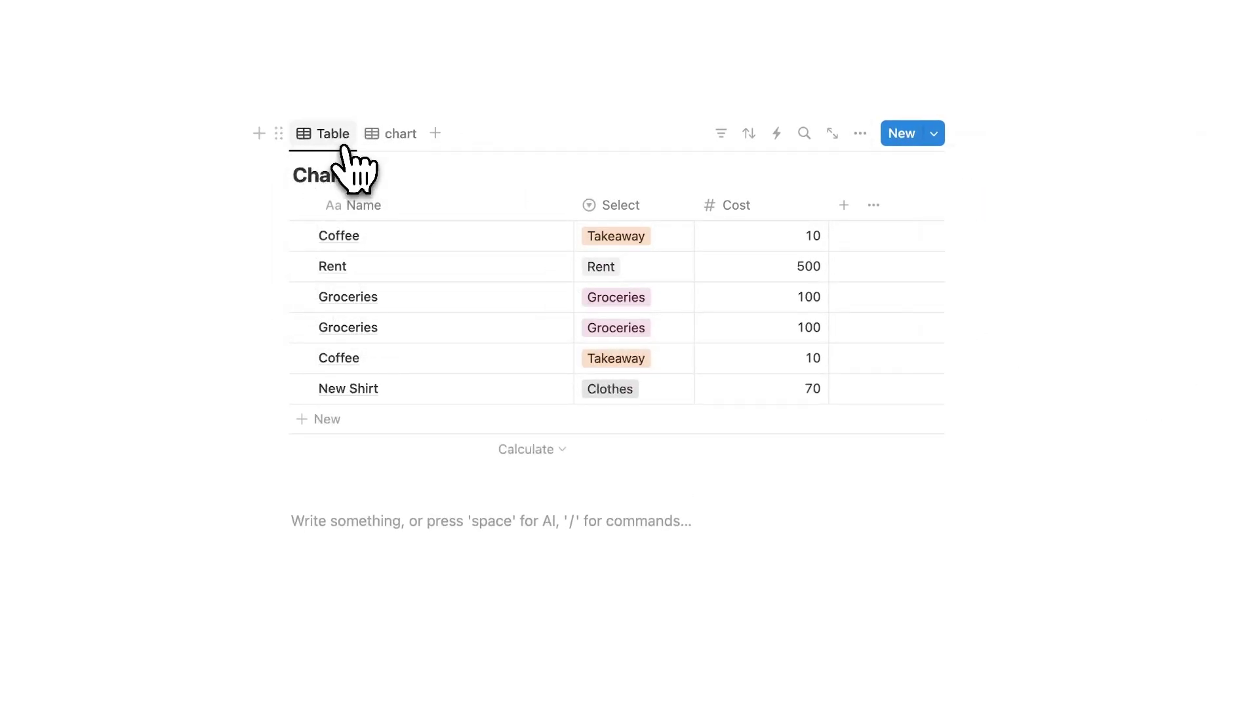
click(371, 146)
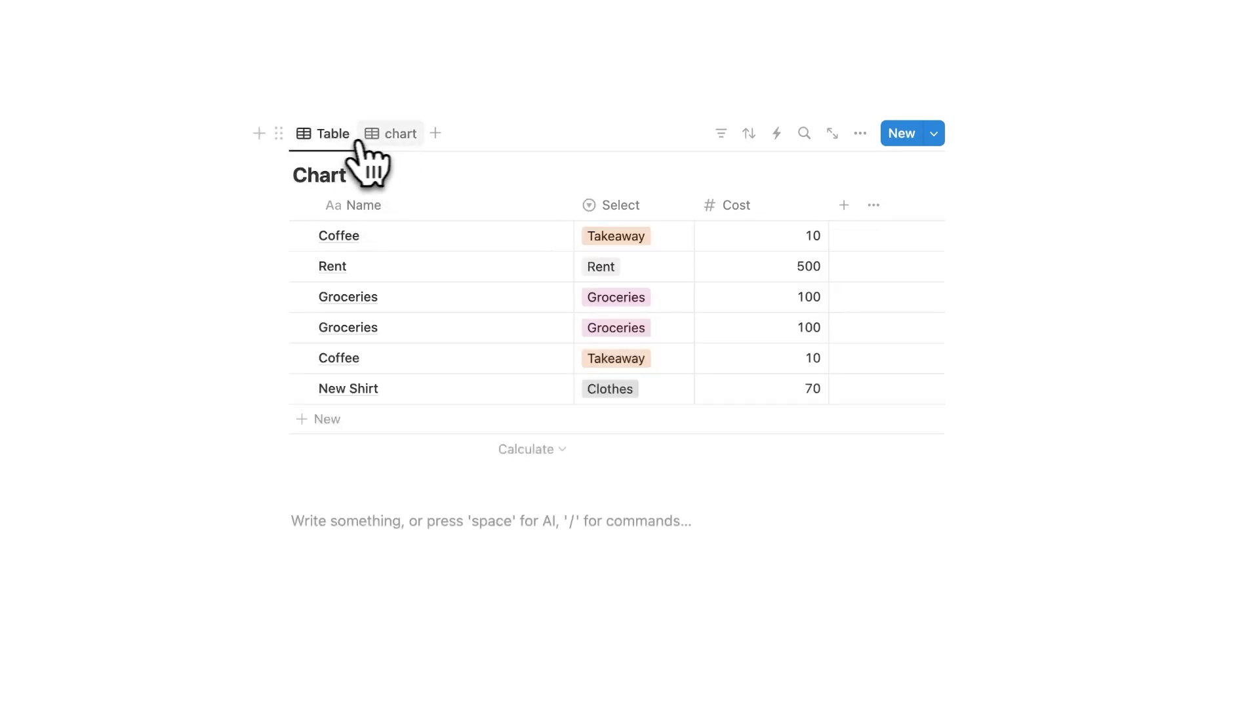
click(354, 135)
click(378, 138)
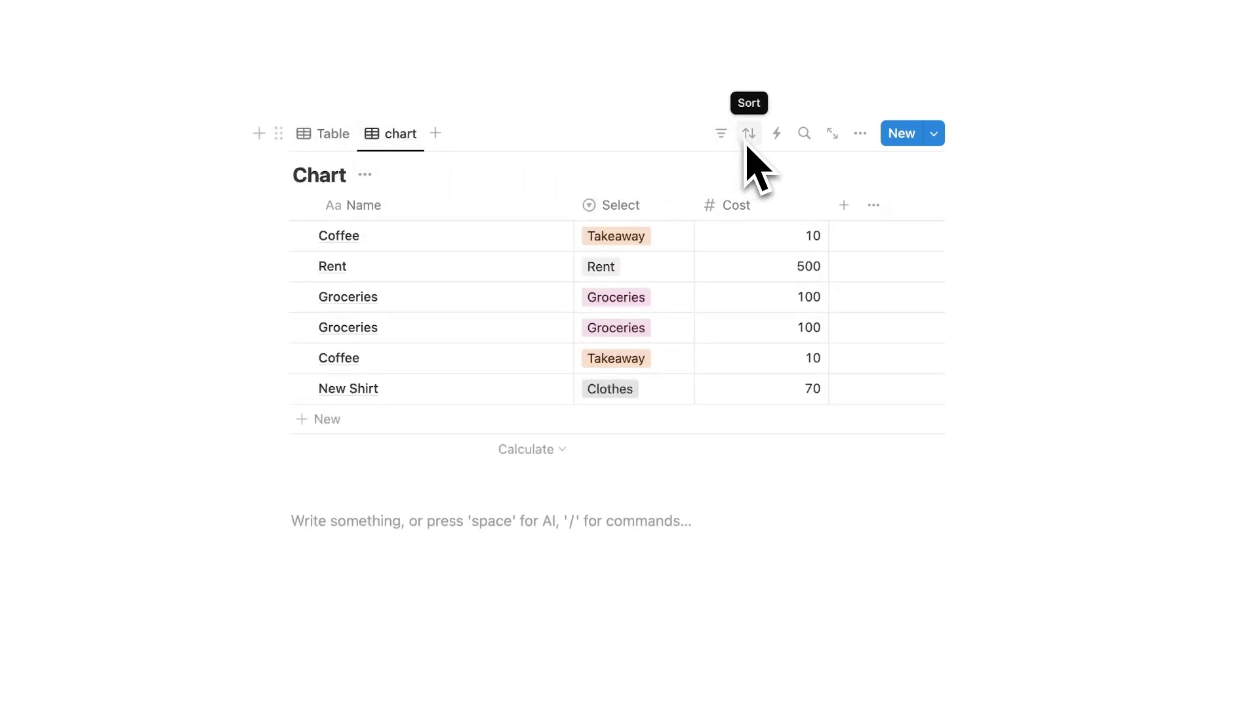
Open the view settings of the 'chart' view
click(860, 133)
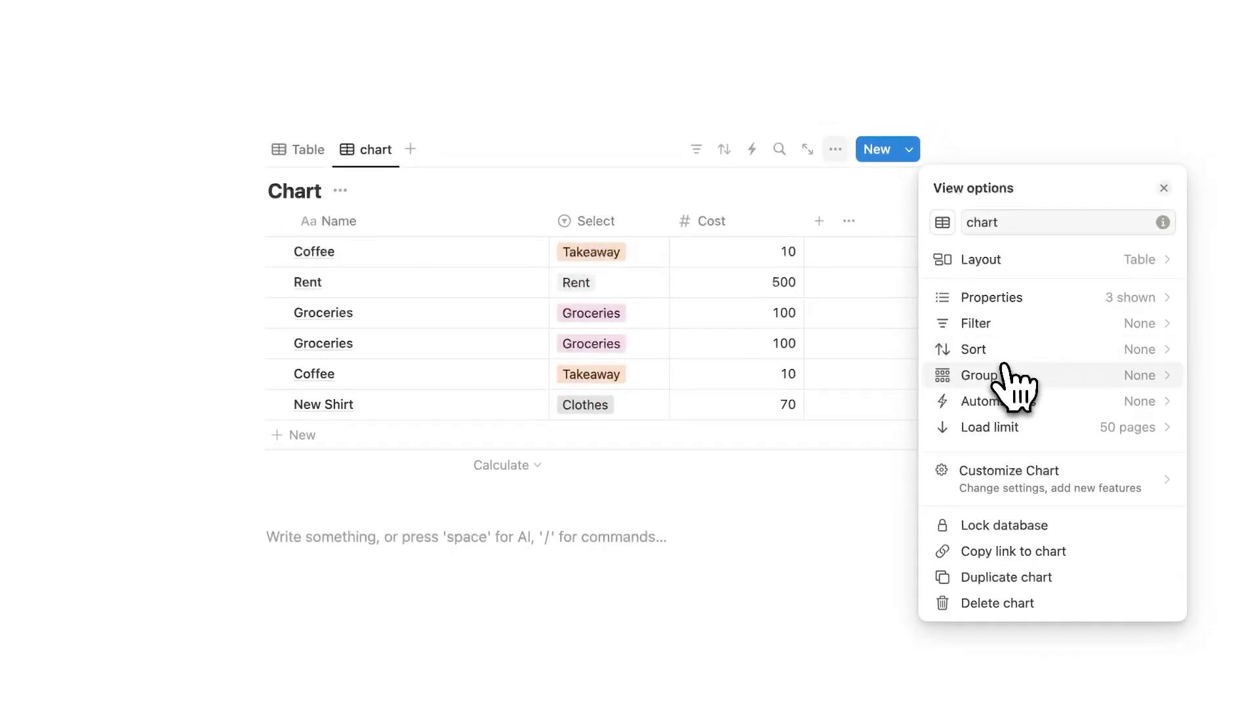
click(331, 173)
click(332, 188)
click(377, 195)
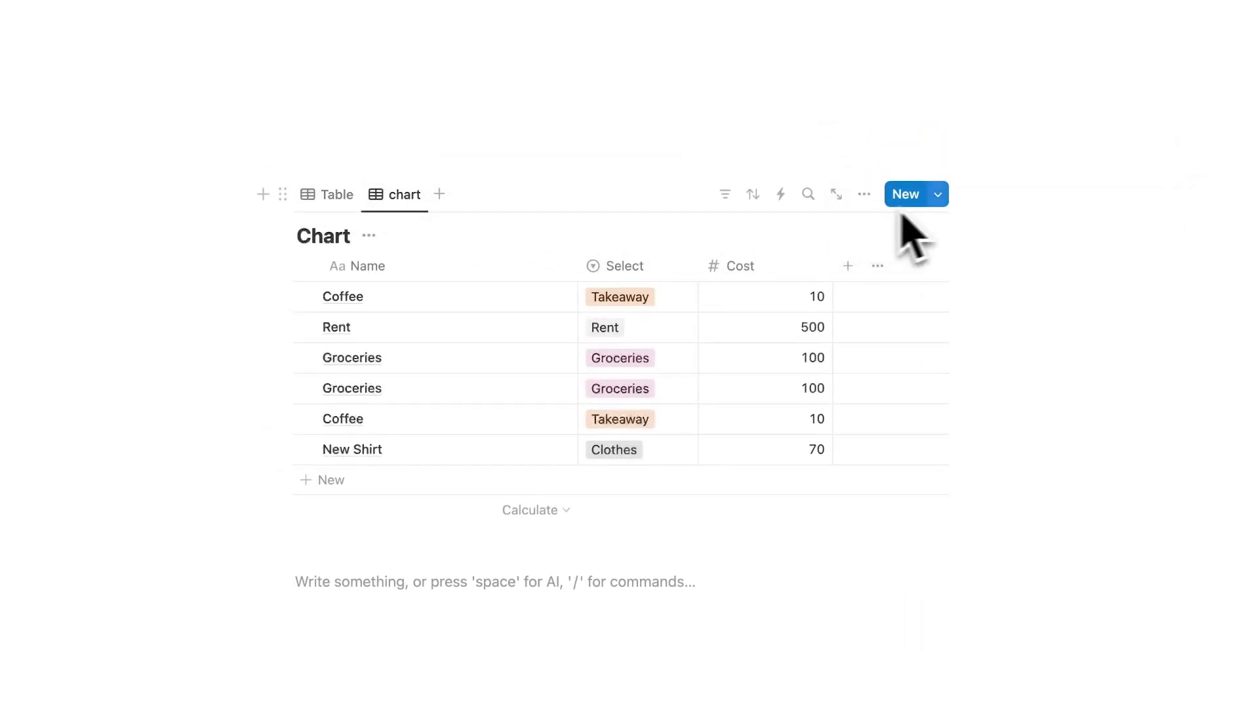
click(864, 194)
click(866, 197)
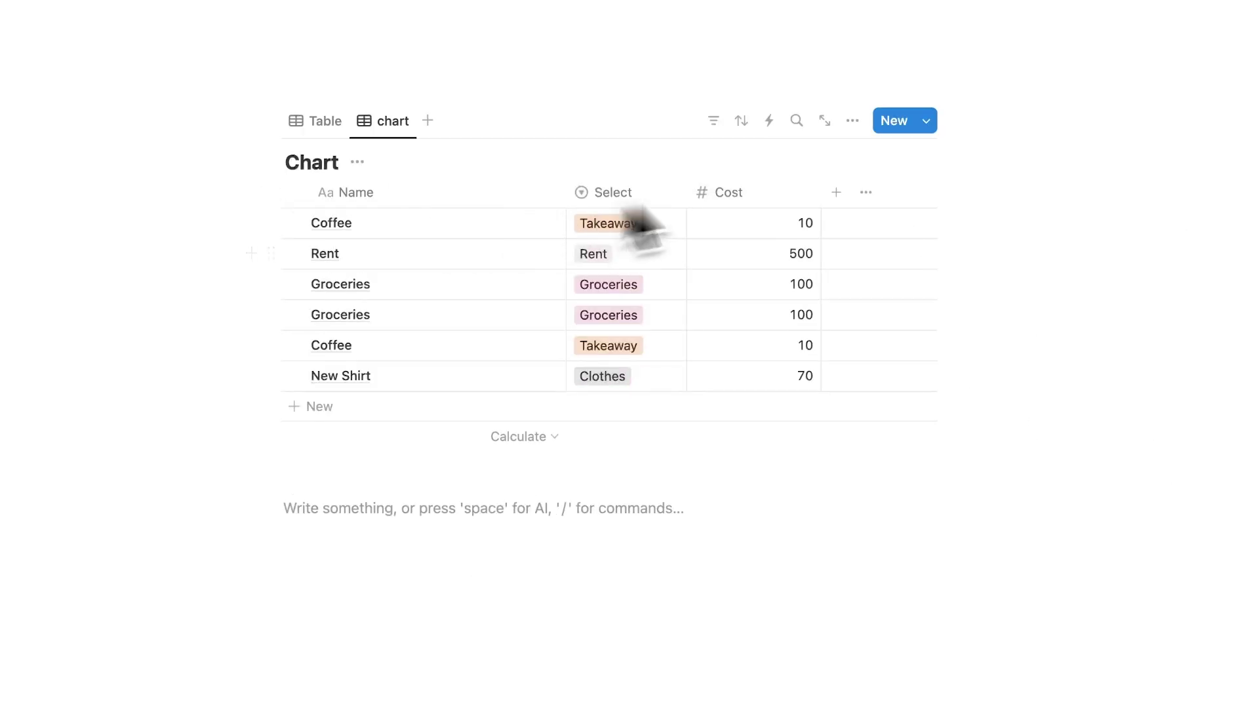
click(853, 121)
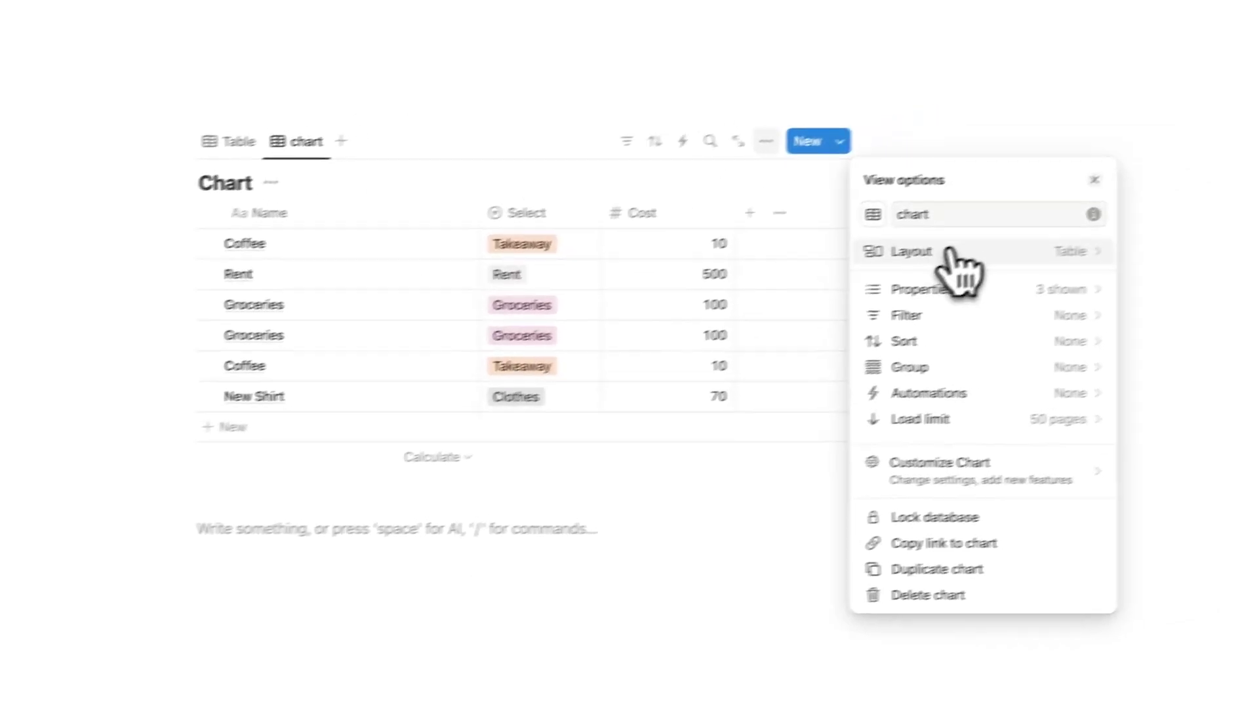
Switch the 'chart' view's layout to Chart, showing counts per Select option
click(1029, 230)
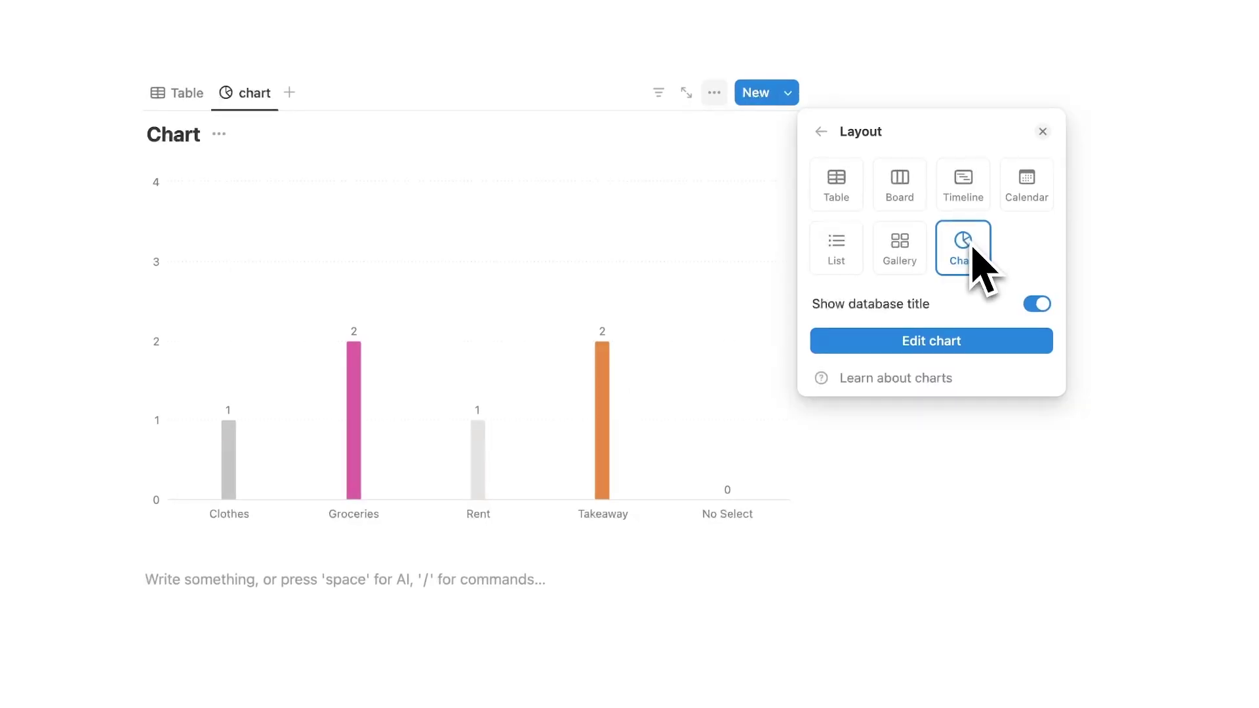
Try the Horizontal bar, Line and Donut chart types, then return to Vertical bar
click(925, 342)
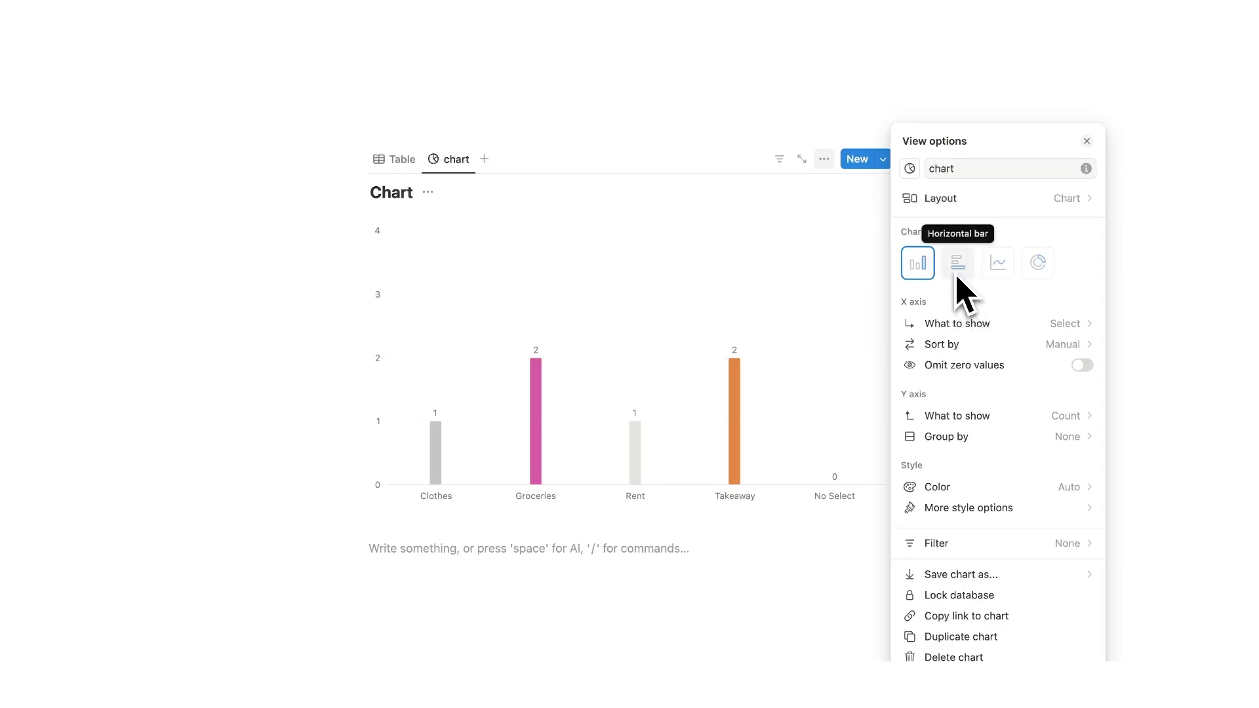
click(958, 263)
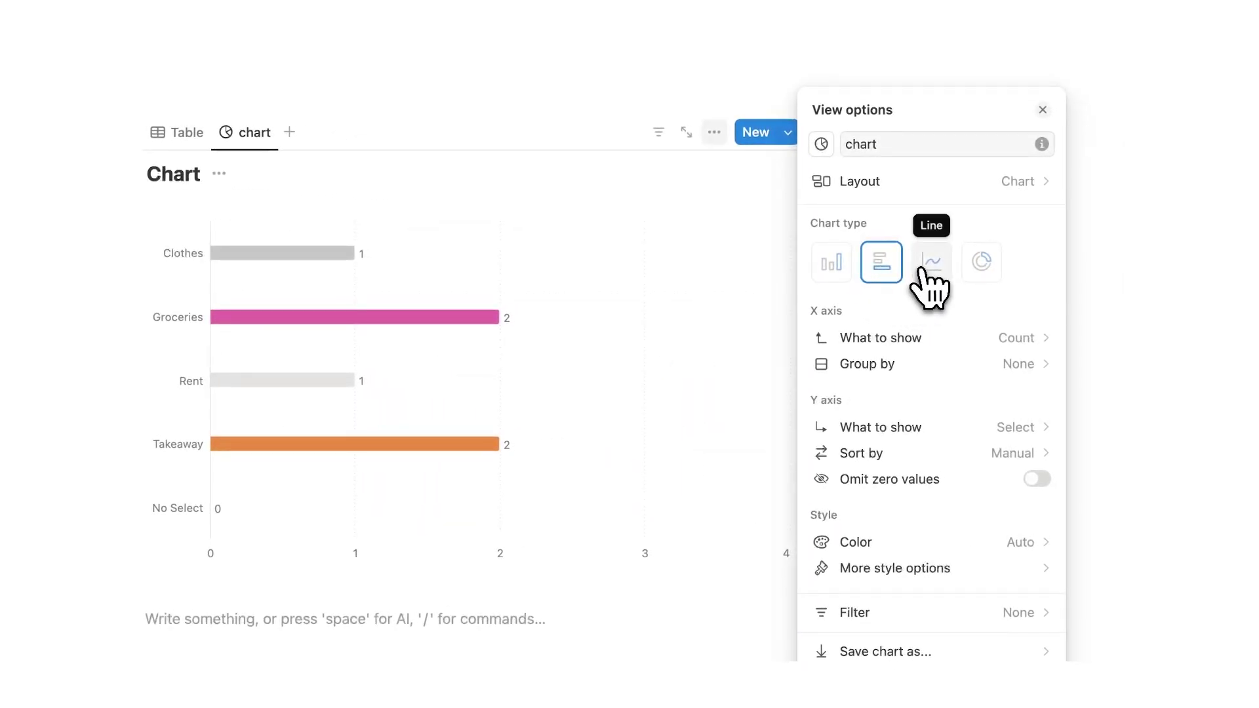
click(931, 269)
click(981, 261)
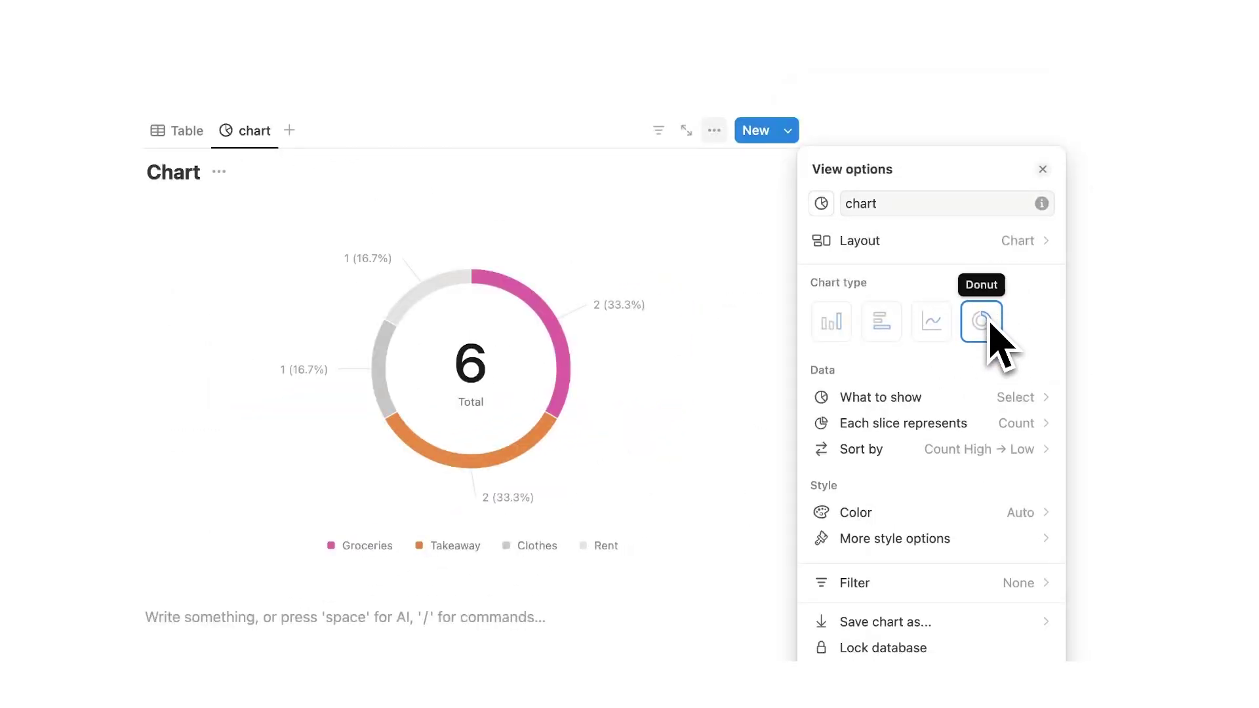
click(831, 321)
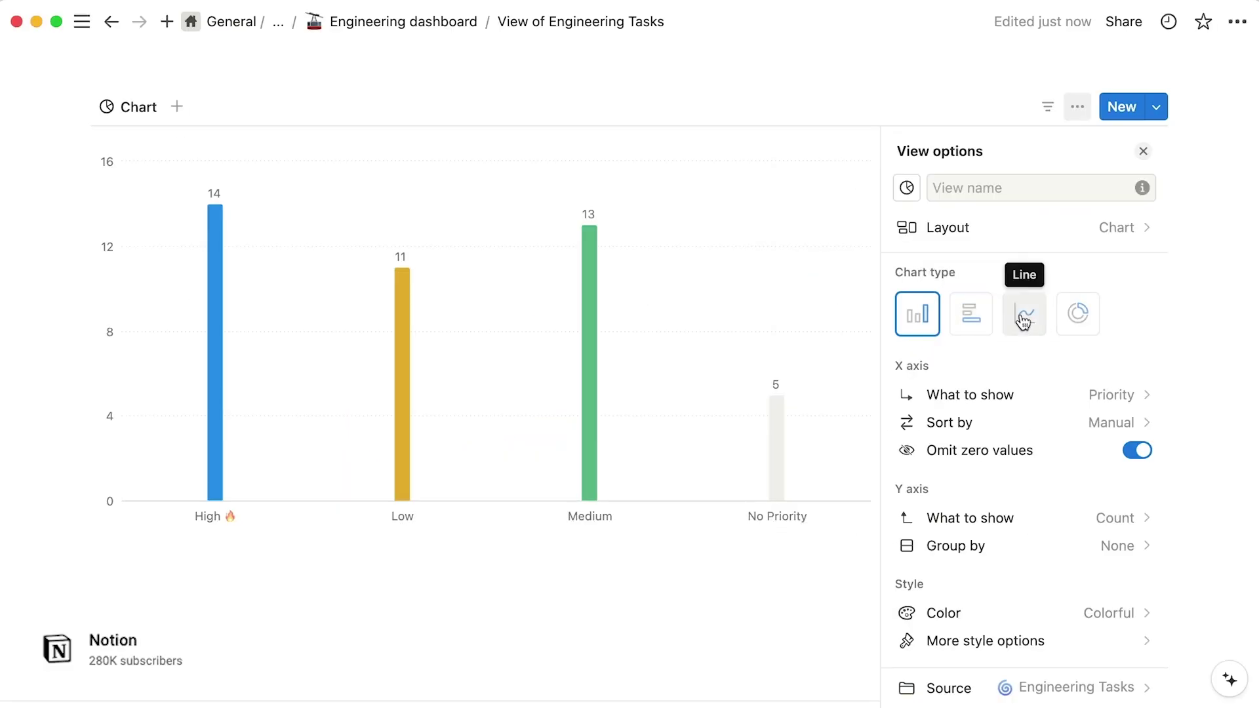
Make the example chart a donut split by Assign, then look at the colour choices
click(1078, 313)
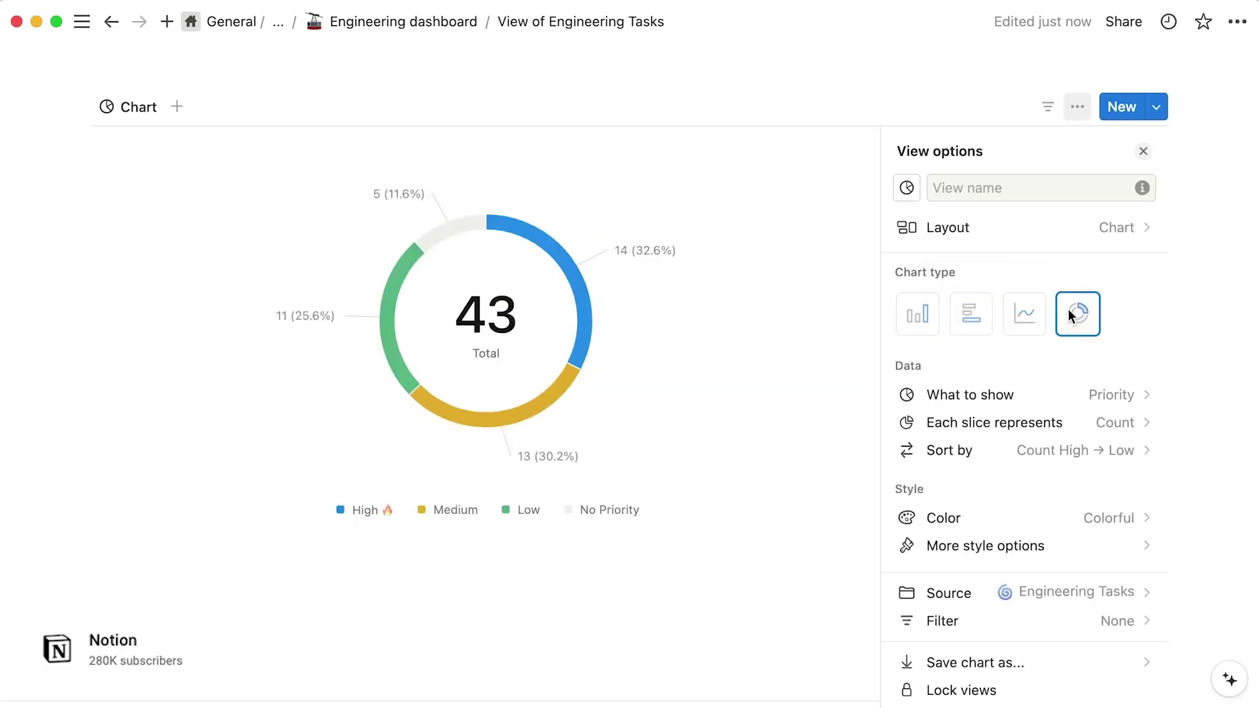
click(1113, 399)
click(1115, 430)
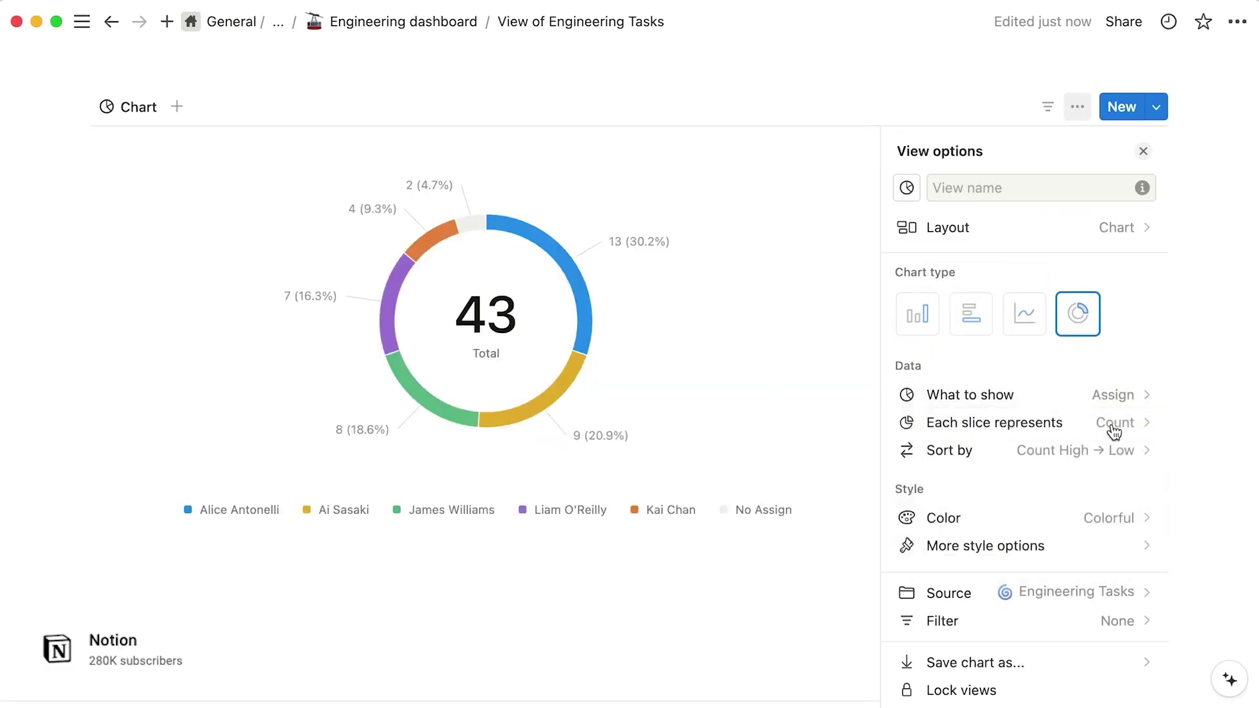
scroll(1114, 430, down, 3)
click(1113, 425)
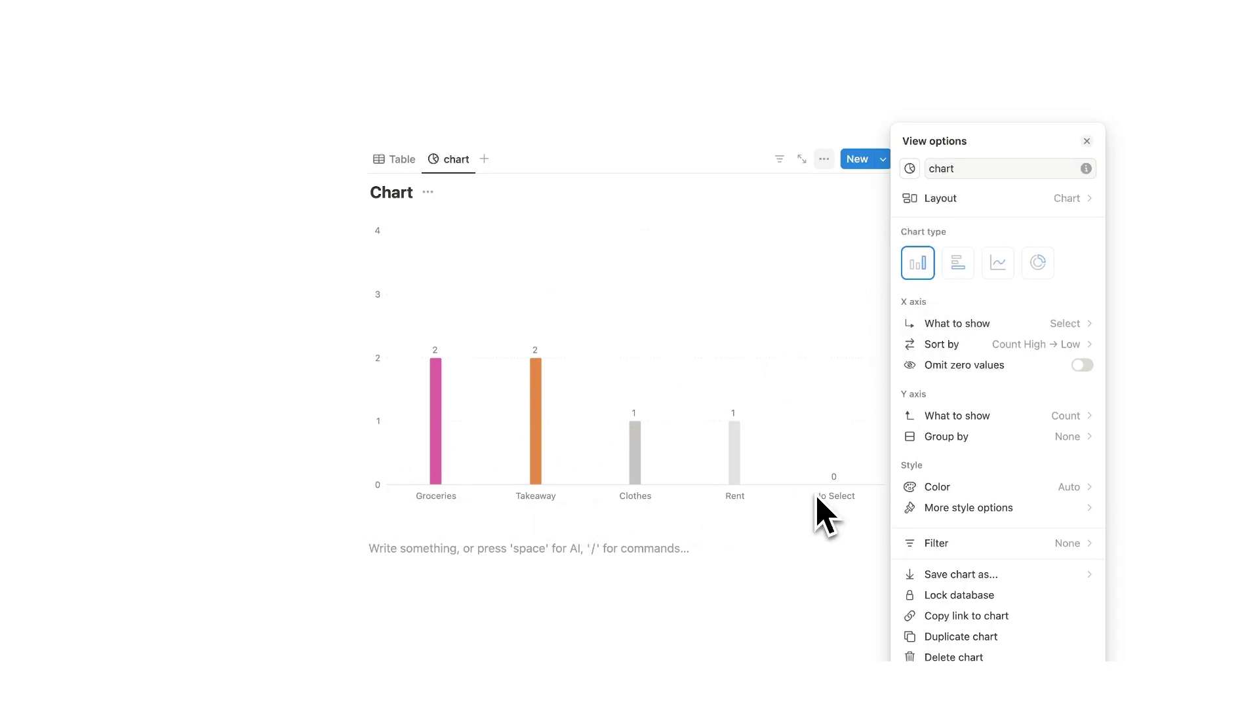
Put Name on the X axis to plot each expense's Cost, then review the Select options in the Table view
click(978, 324)
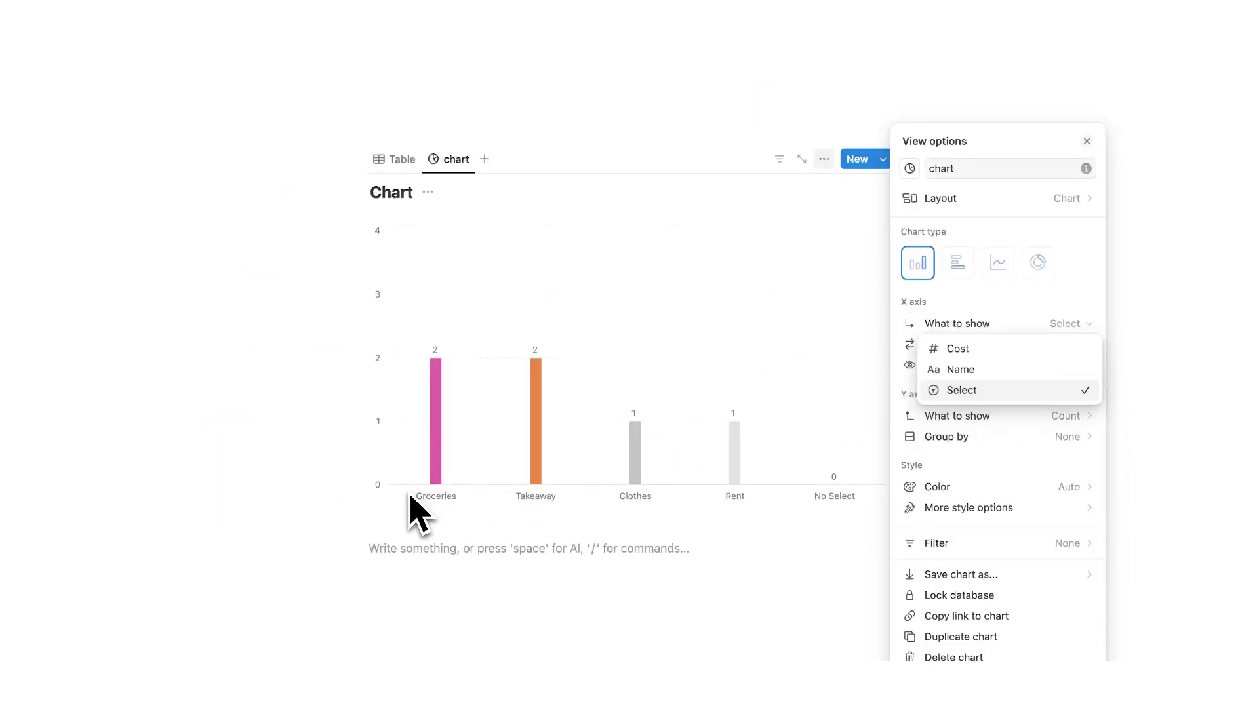
click(987, 370)
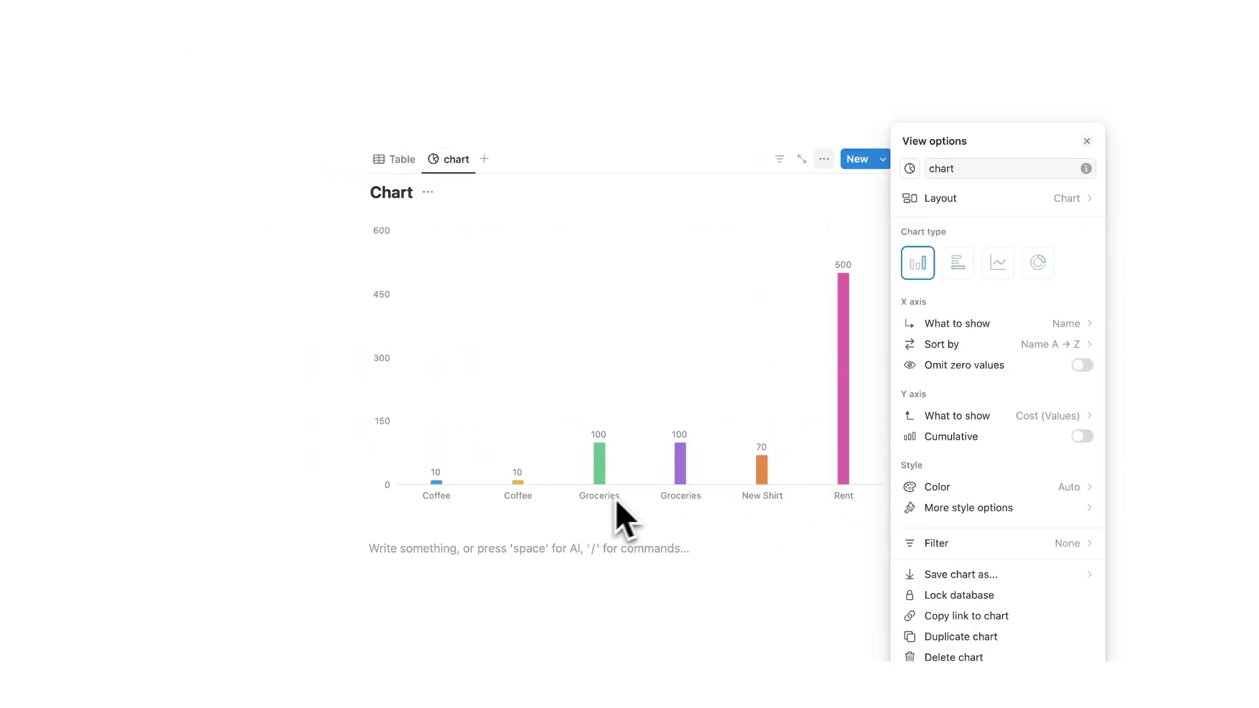
click(396, 158)
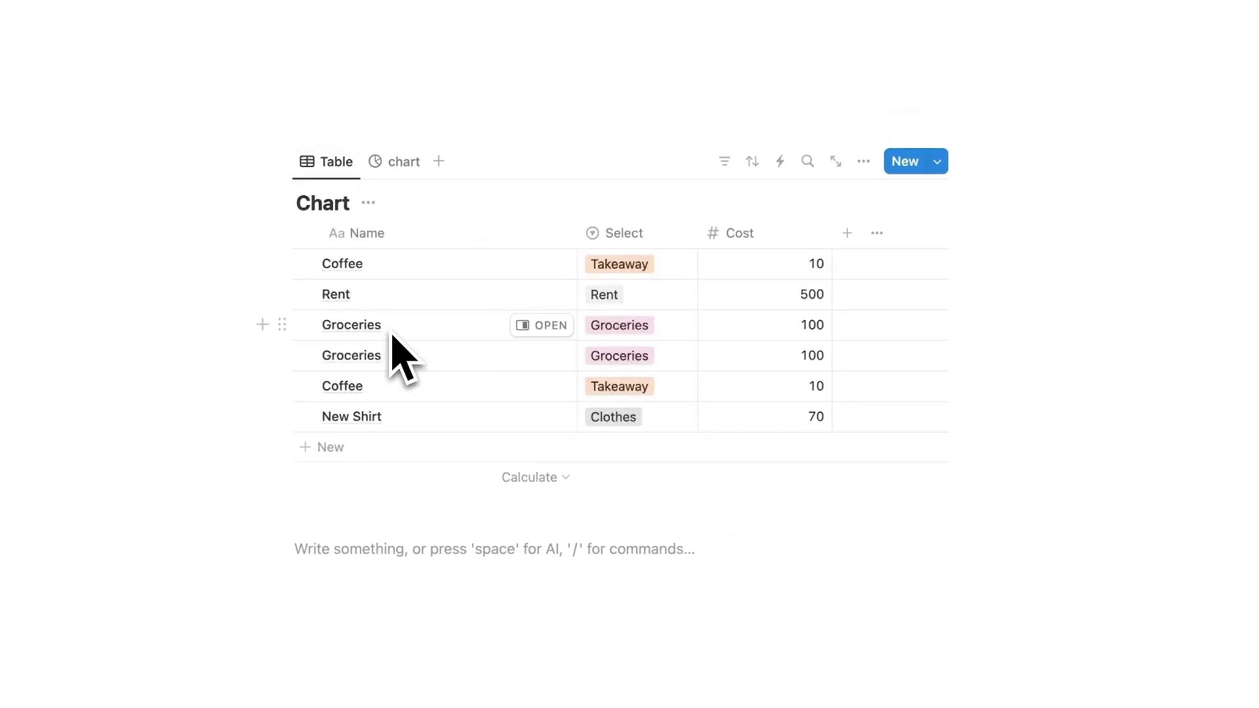
click(665, 236)
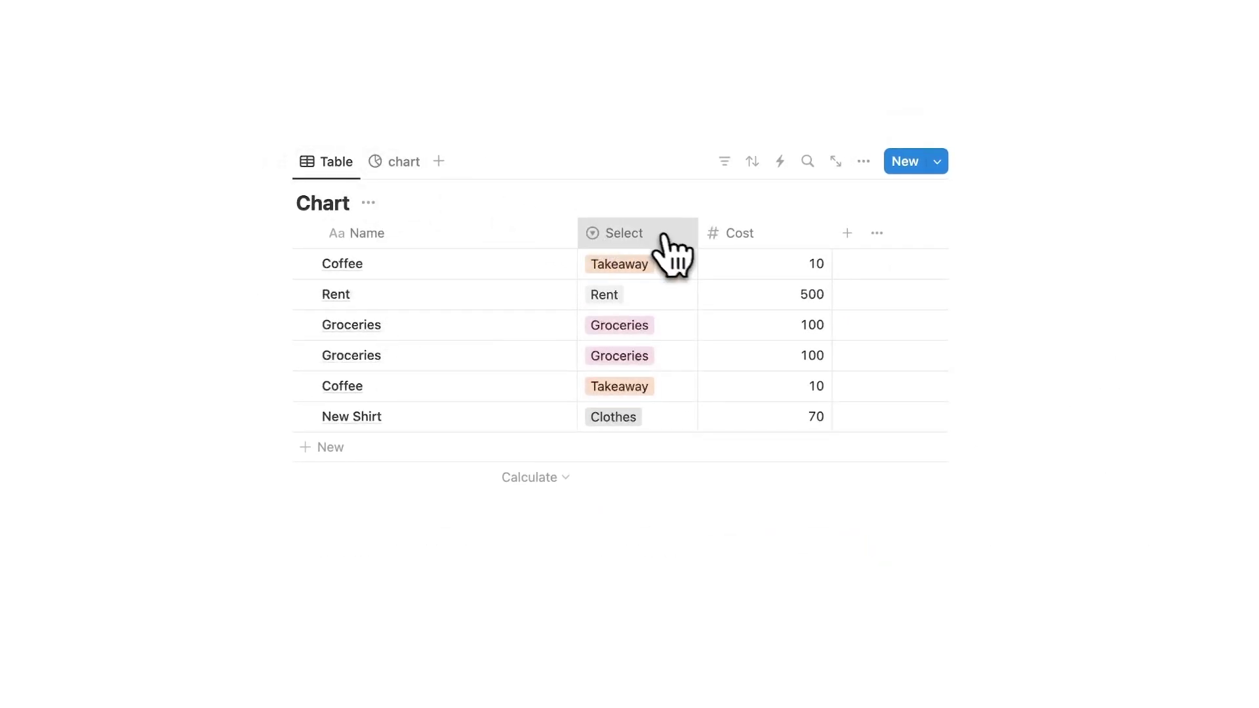
click(613, 237)
Put Select back on the chart's X axis
click(423, 169)
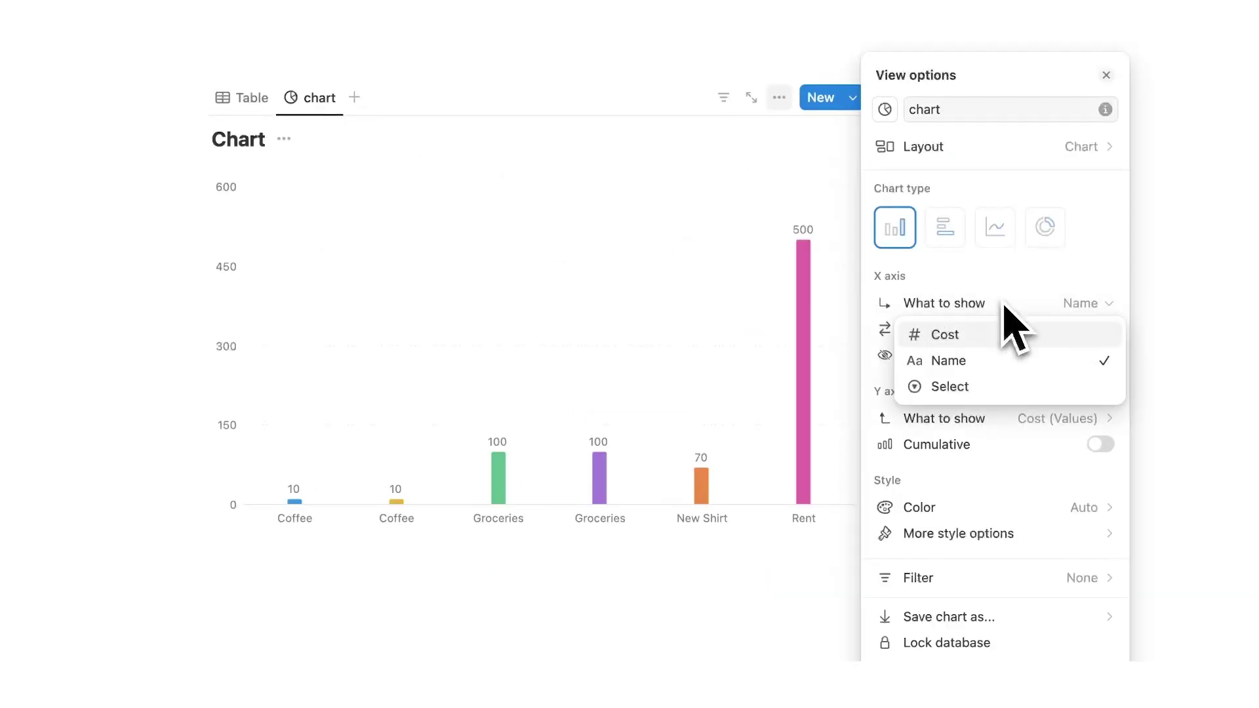
click(1007, 385)
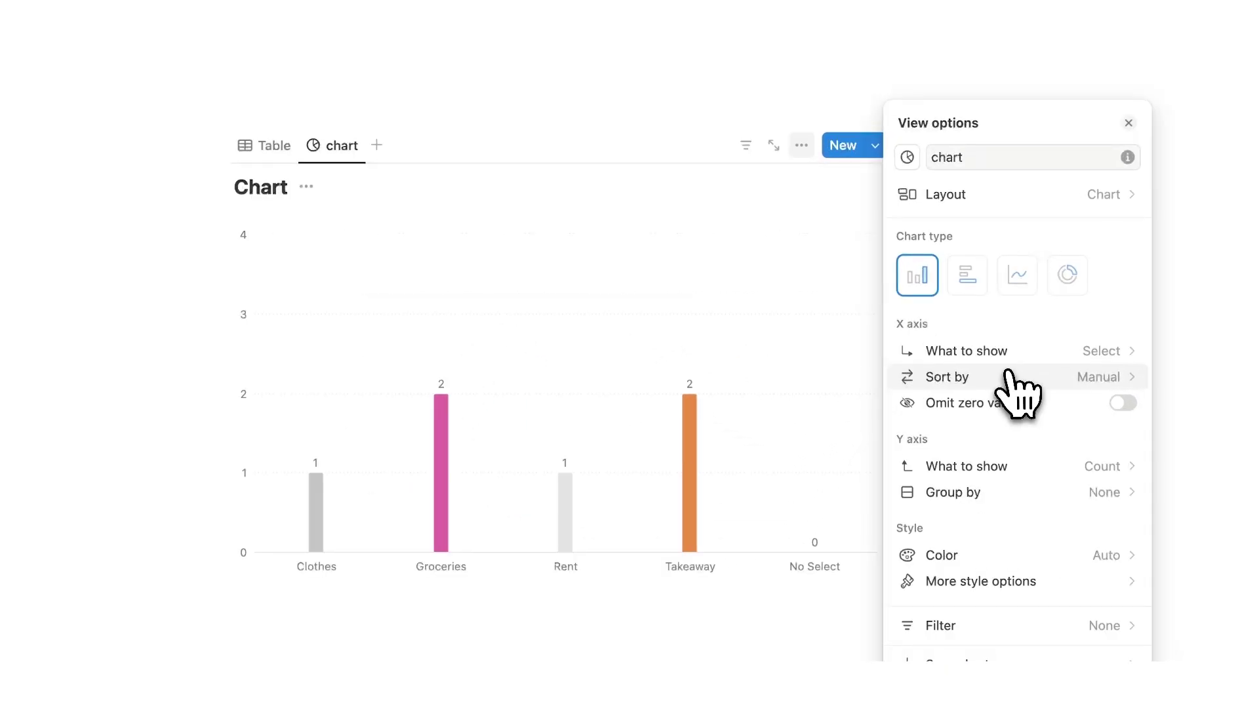
click(393, 289)
click(265, 145)
click(757, 174)
Turn on Omit zero values so the empty No Select bar disappears
click(867, 173)
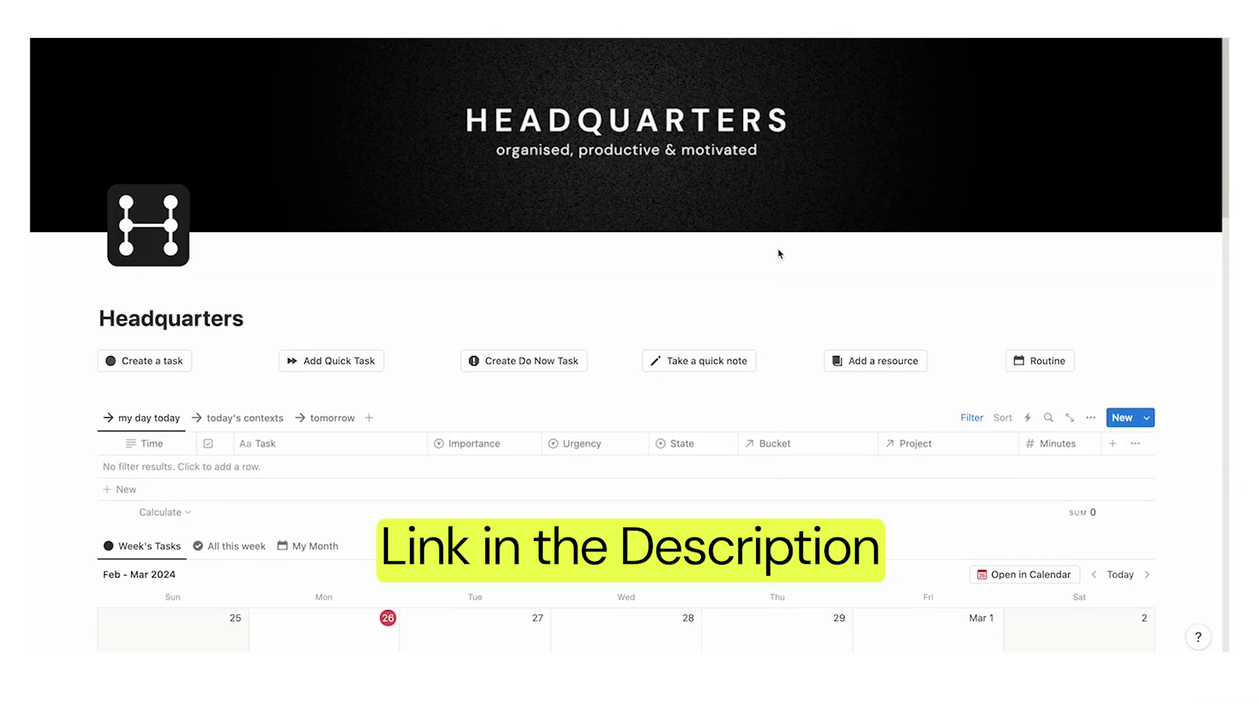
scroll(779, 253, down, 10)
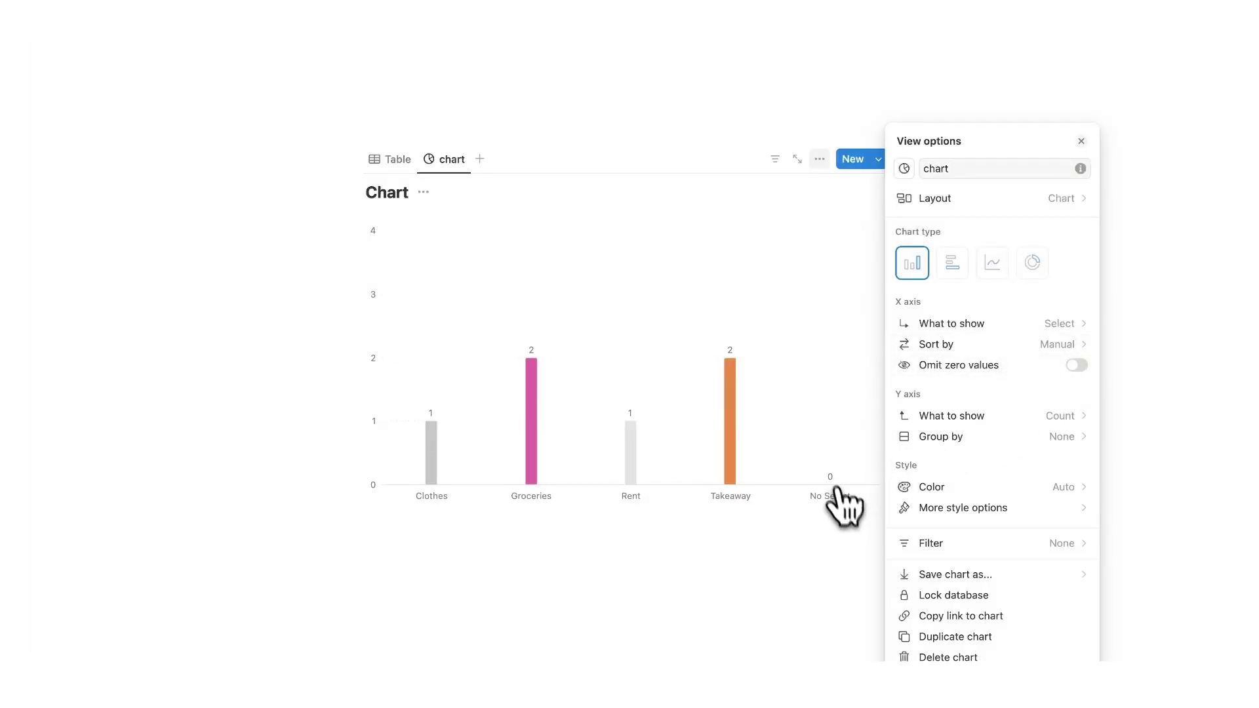
click(1075, 366)
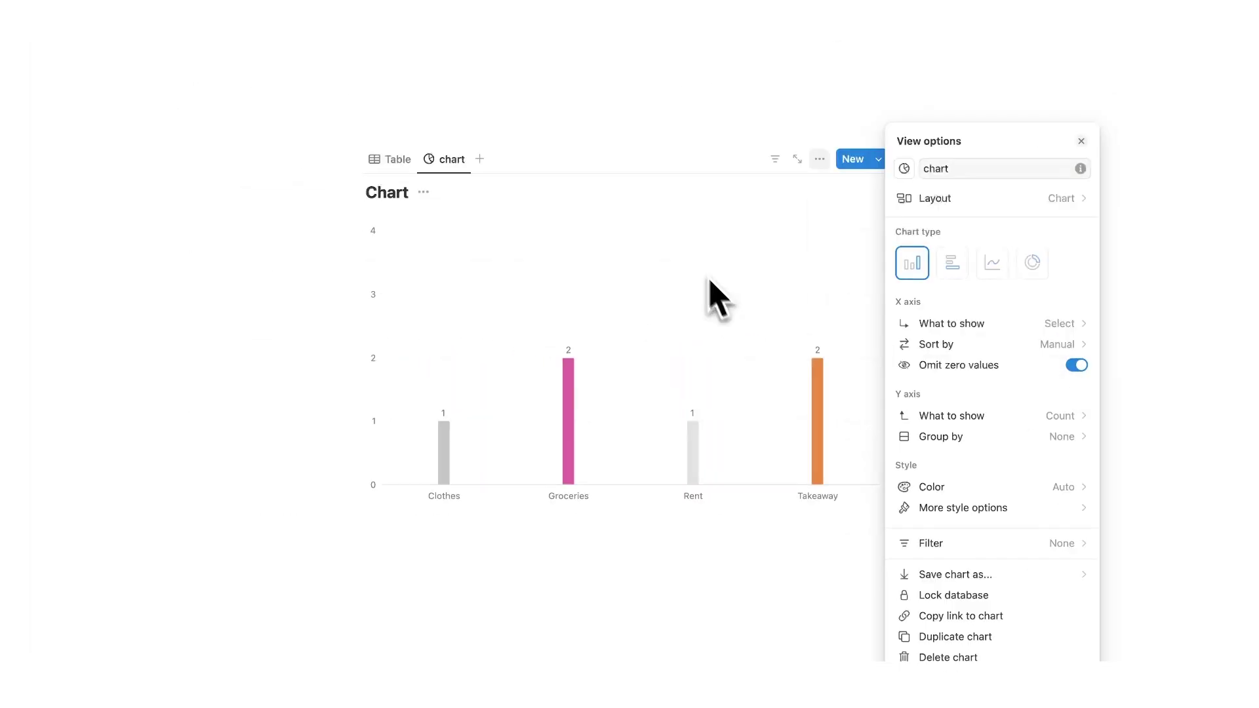
click(390, 158)
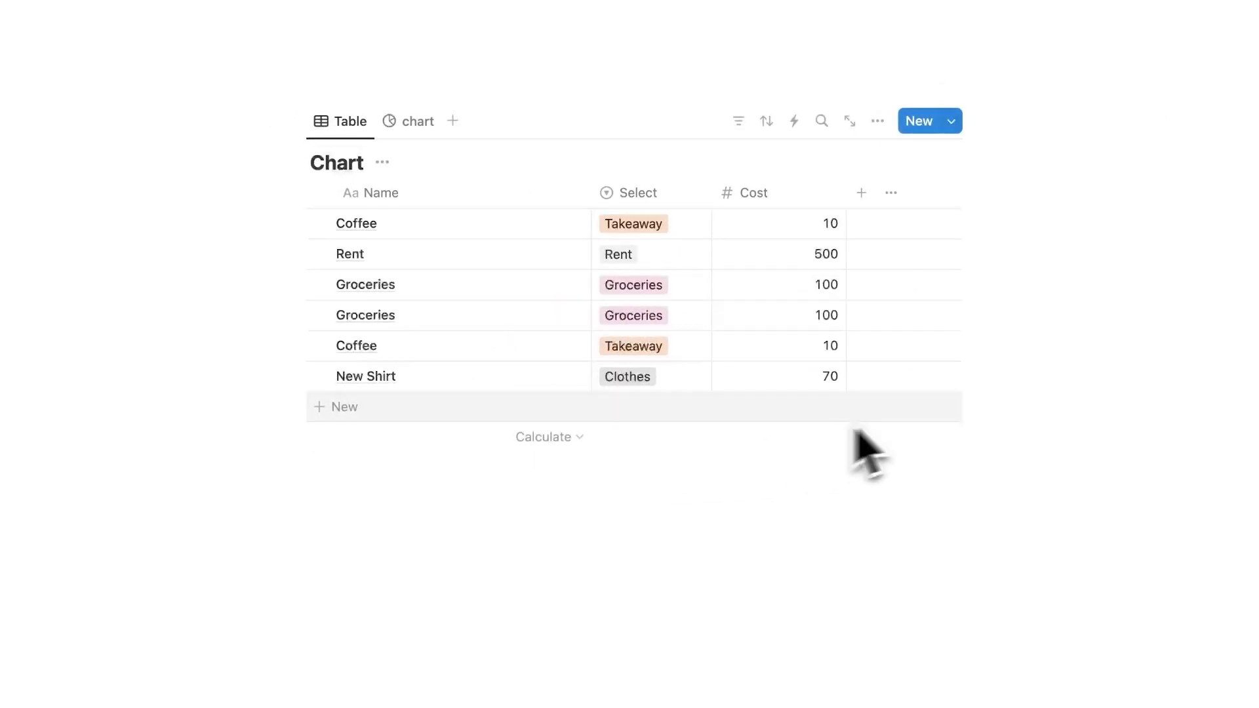
click(420, 123)
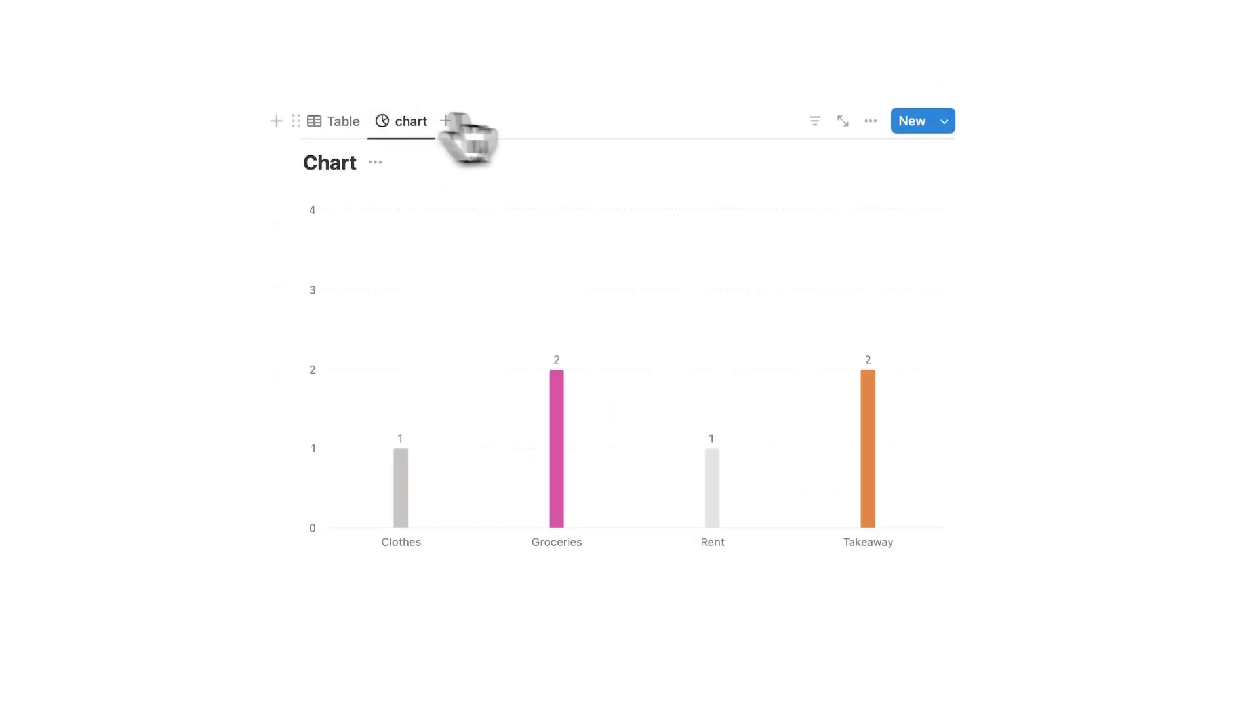
click(877, 123)
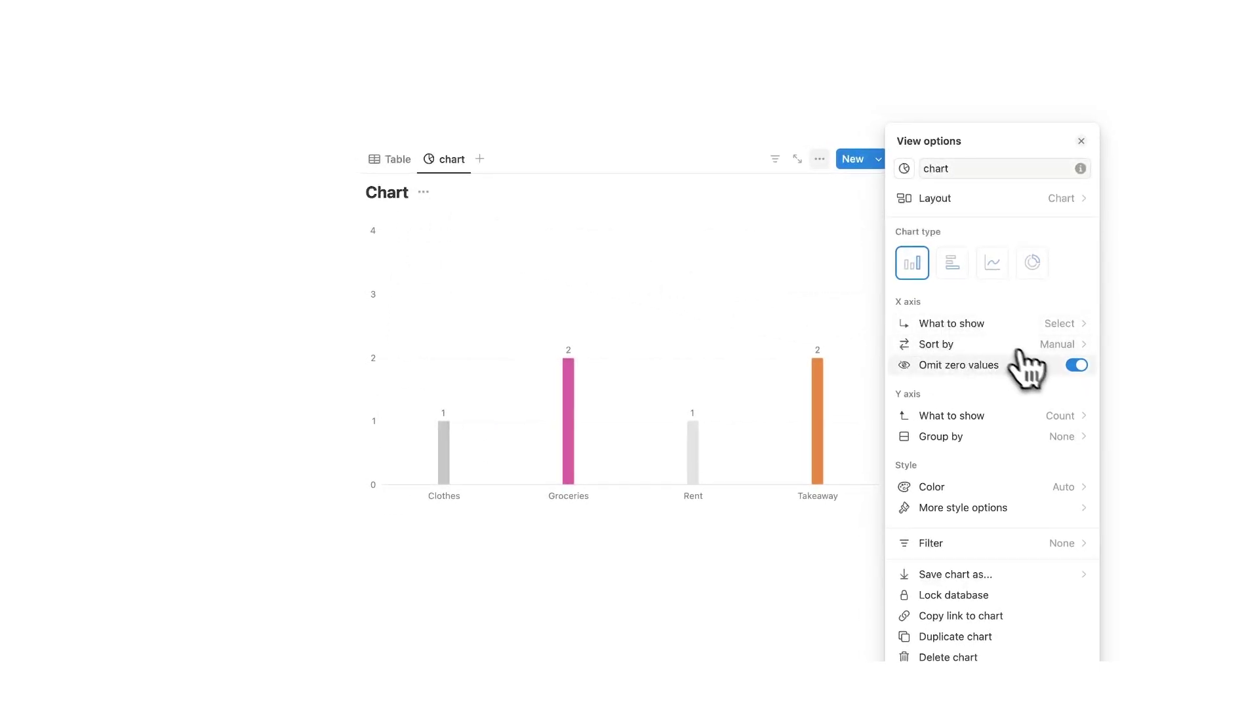
Set the chart's Y axis to the Sum of Cost and close the chart settings
click(1009, 415)
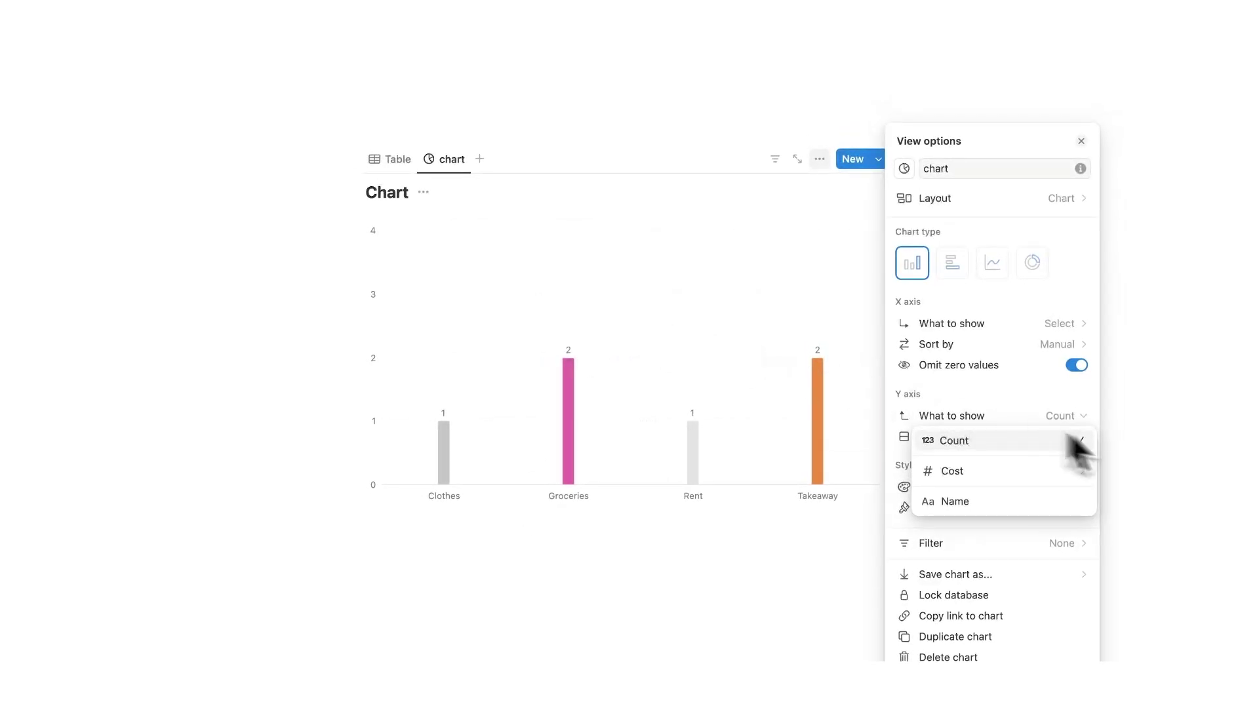
mouse_move(1066, 482)
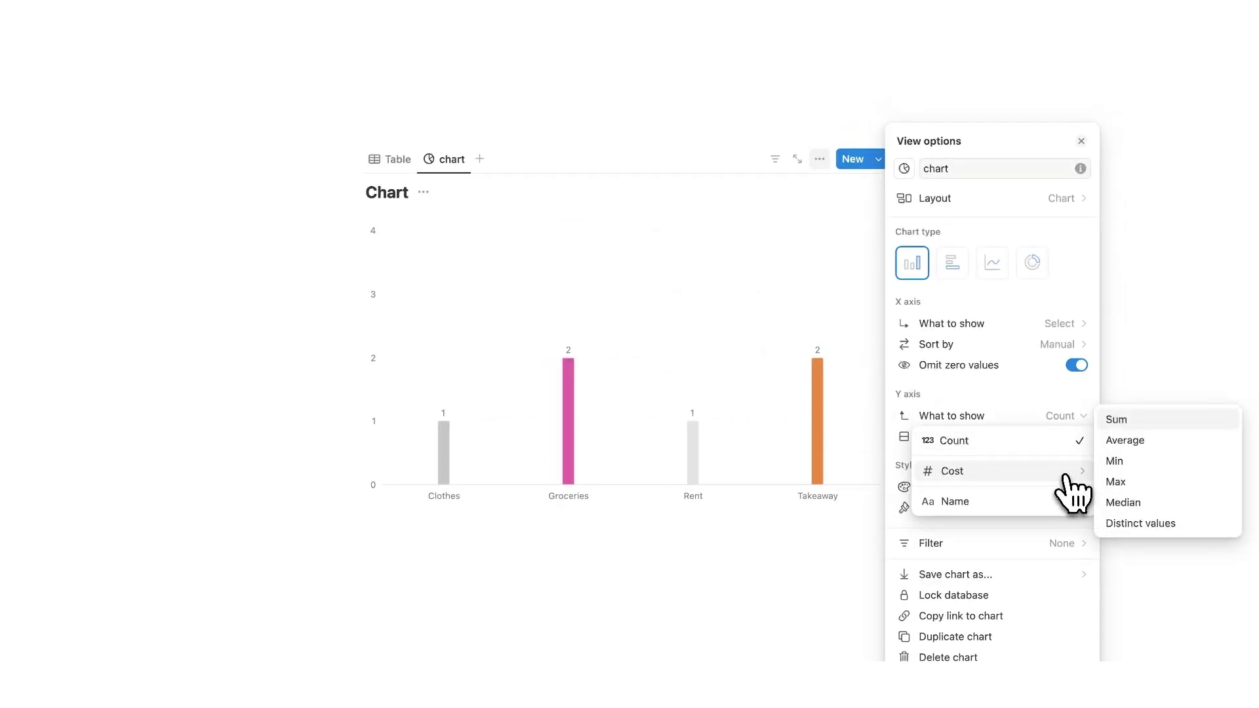
click(1140, 425)
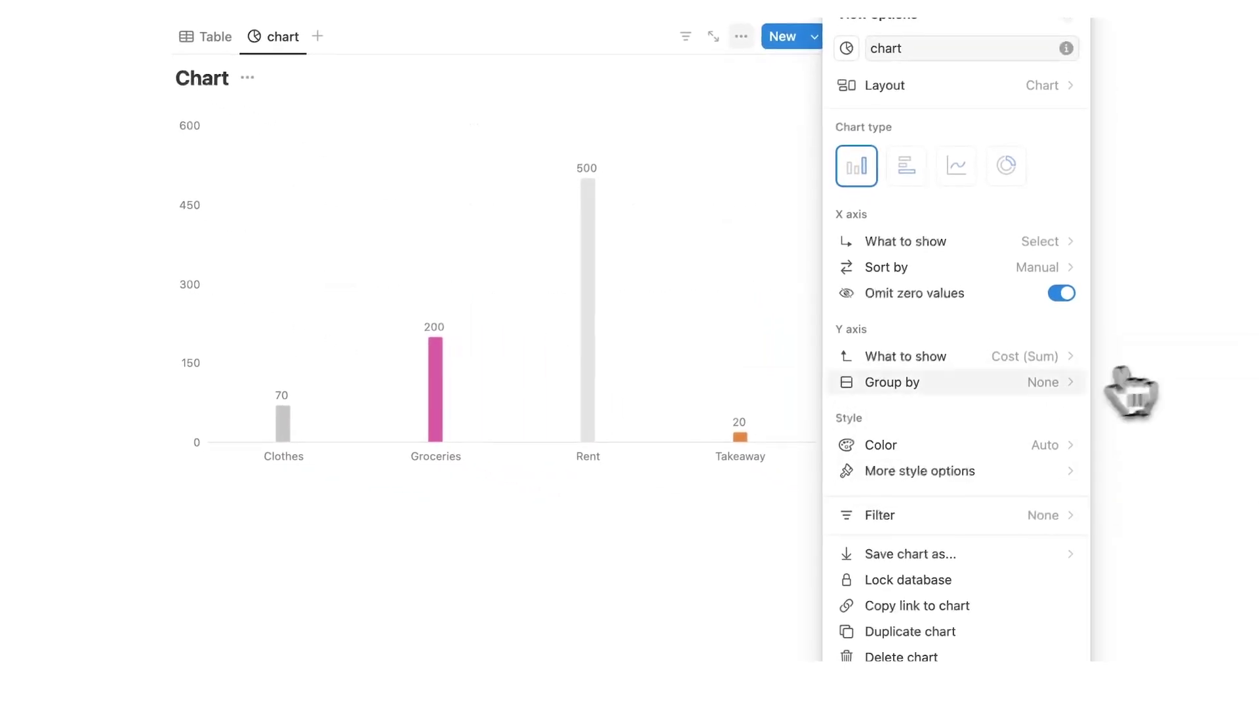
click(707, 561)
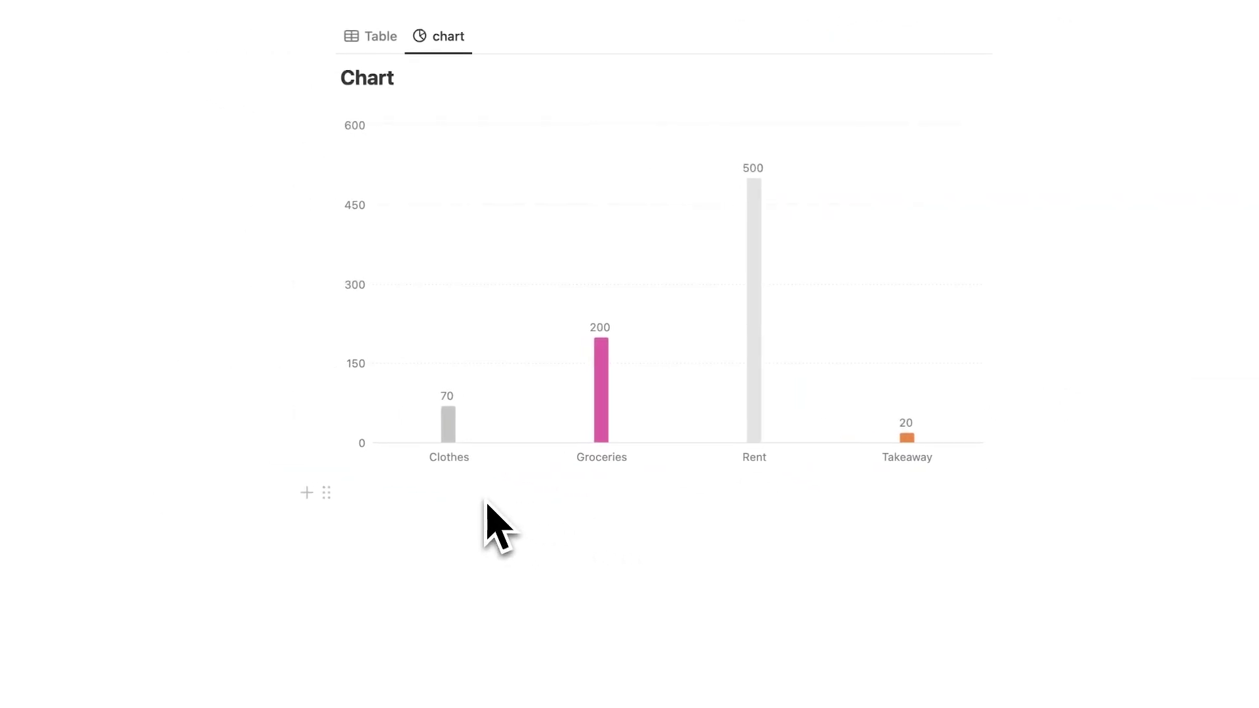
Reopen the chart settings and confirm the Y axis stays as Sum of Cost
mouse_move(307, 442)
mouse_move(554, 436)
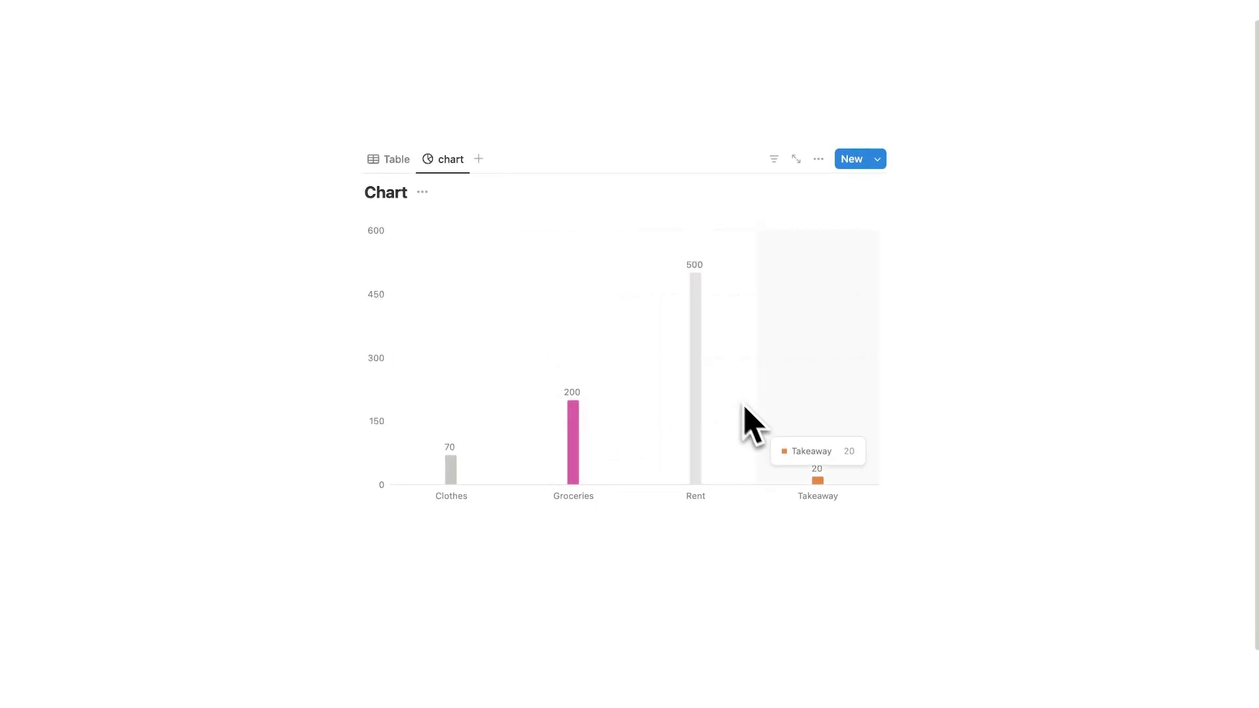
mouse_move(489, 318)
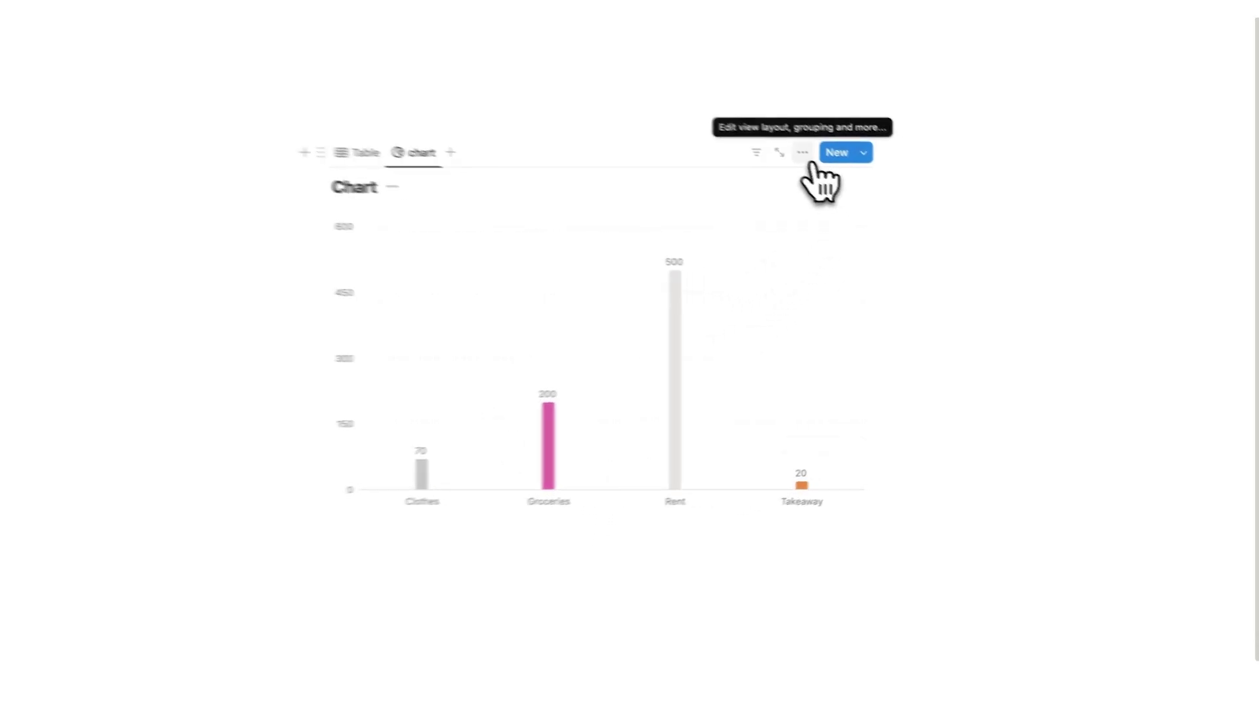
click(818, 159)
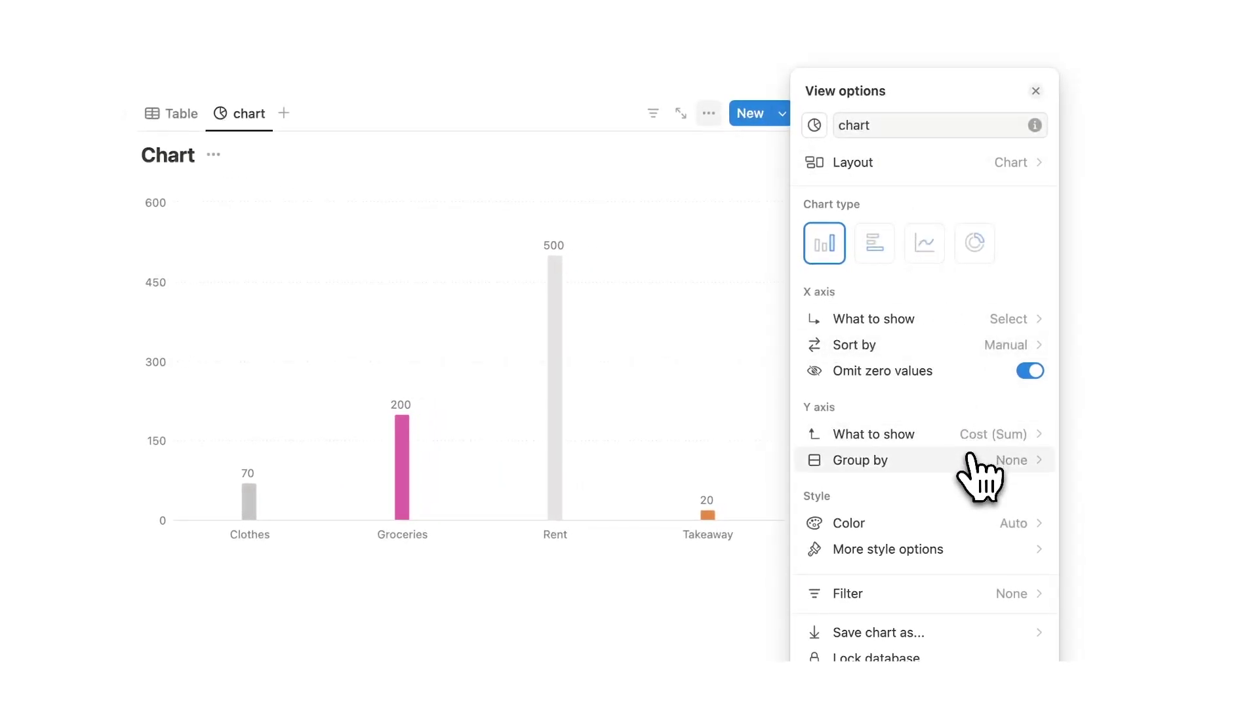
click(968, 446)
mouse_move(986, 508)
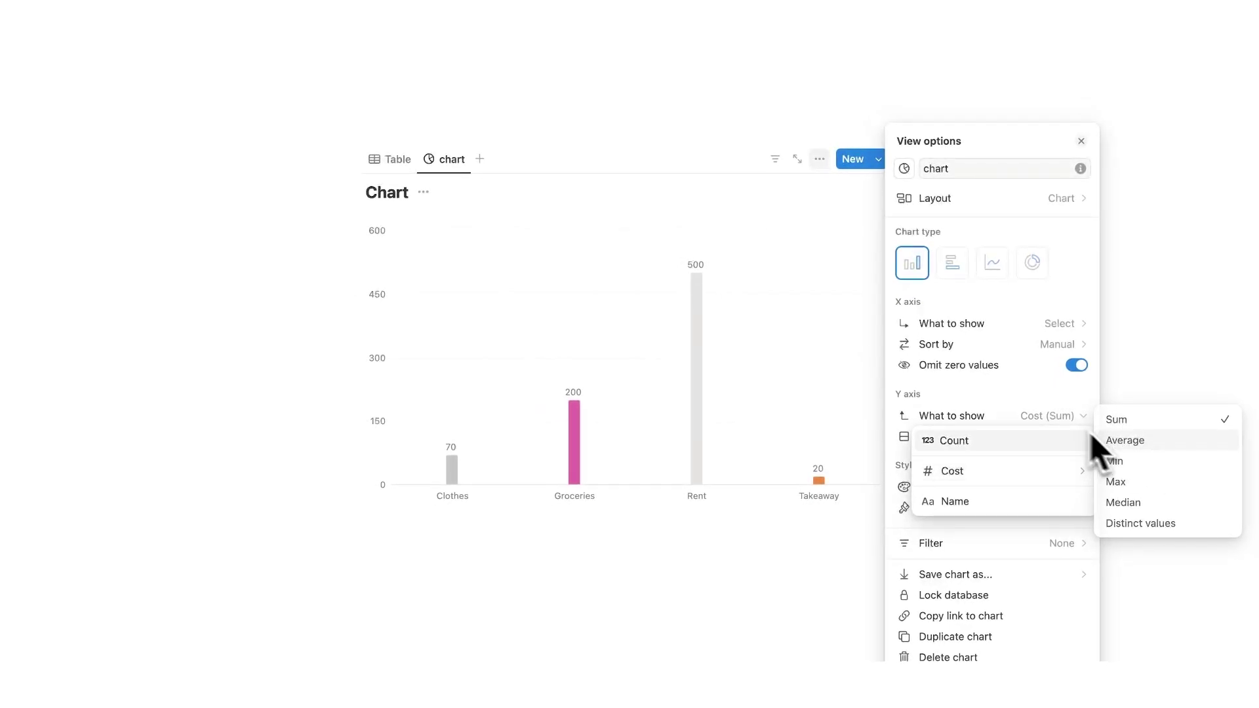
click(1032, 416)
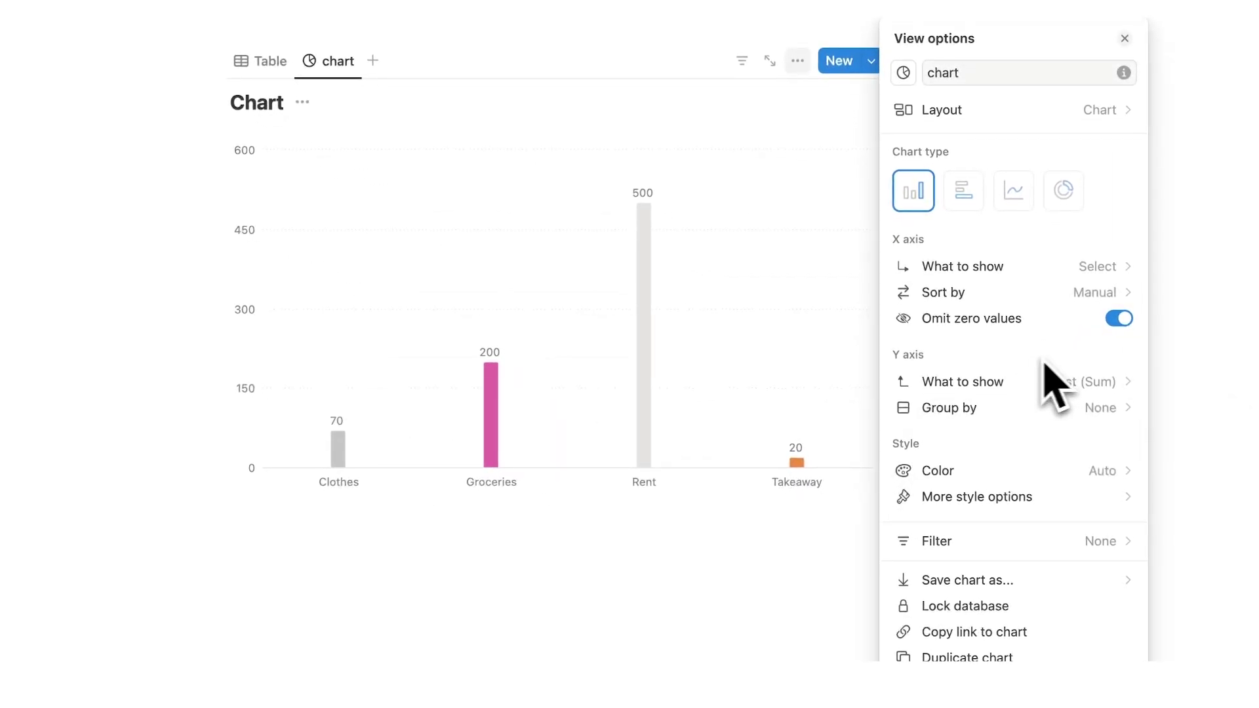
Duplicate the chart view as 'chart (1)' and close the new view's settings
click(472, 548)
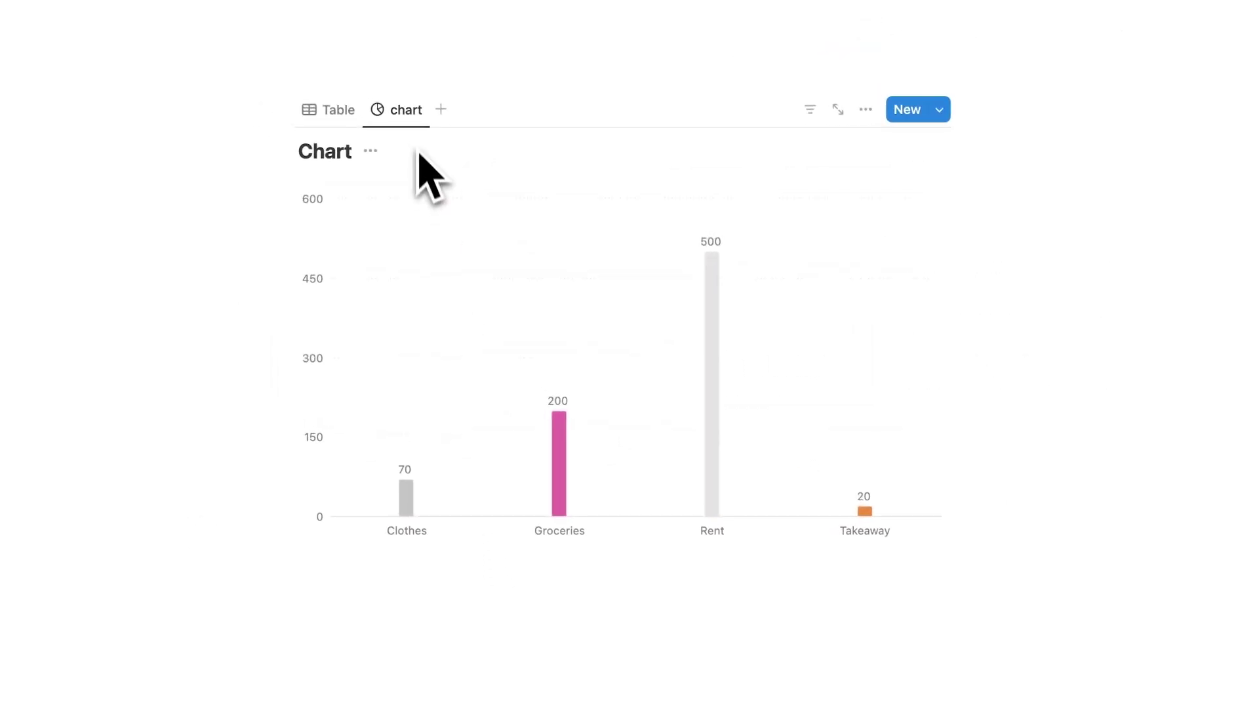
click(336, 62)
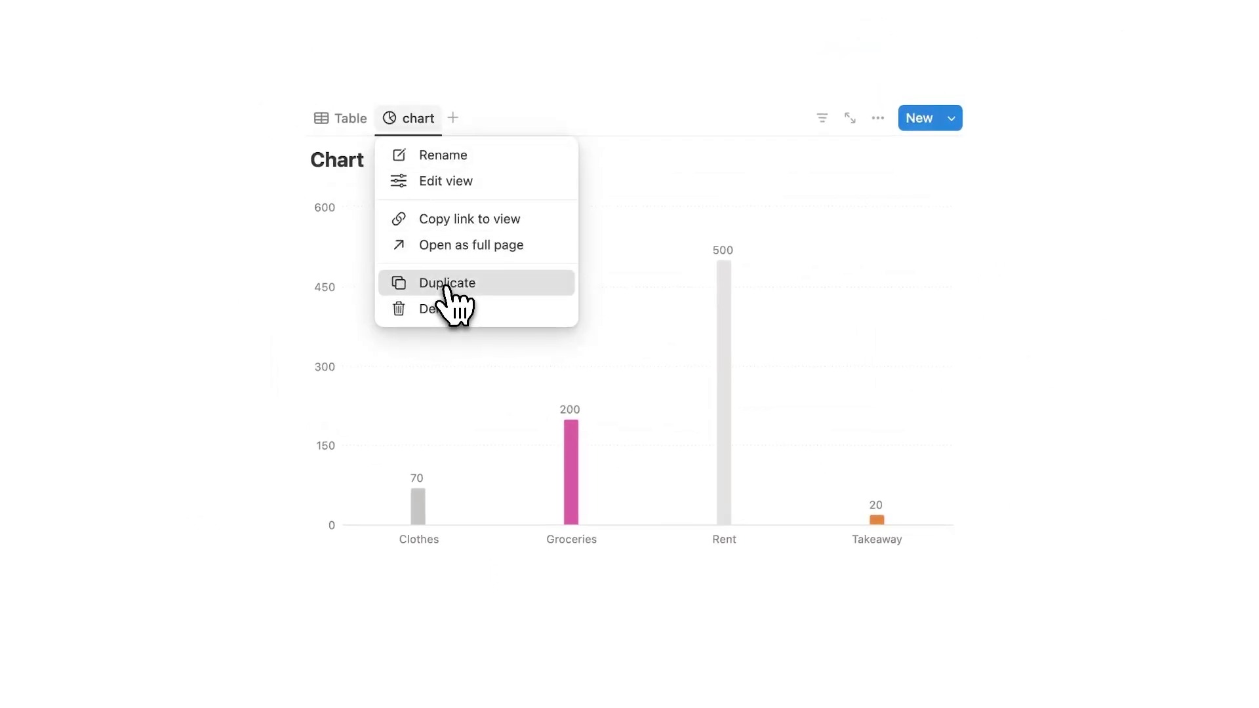
click(446, 284)
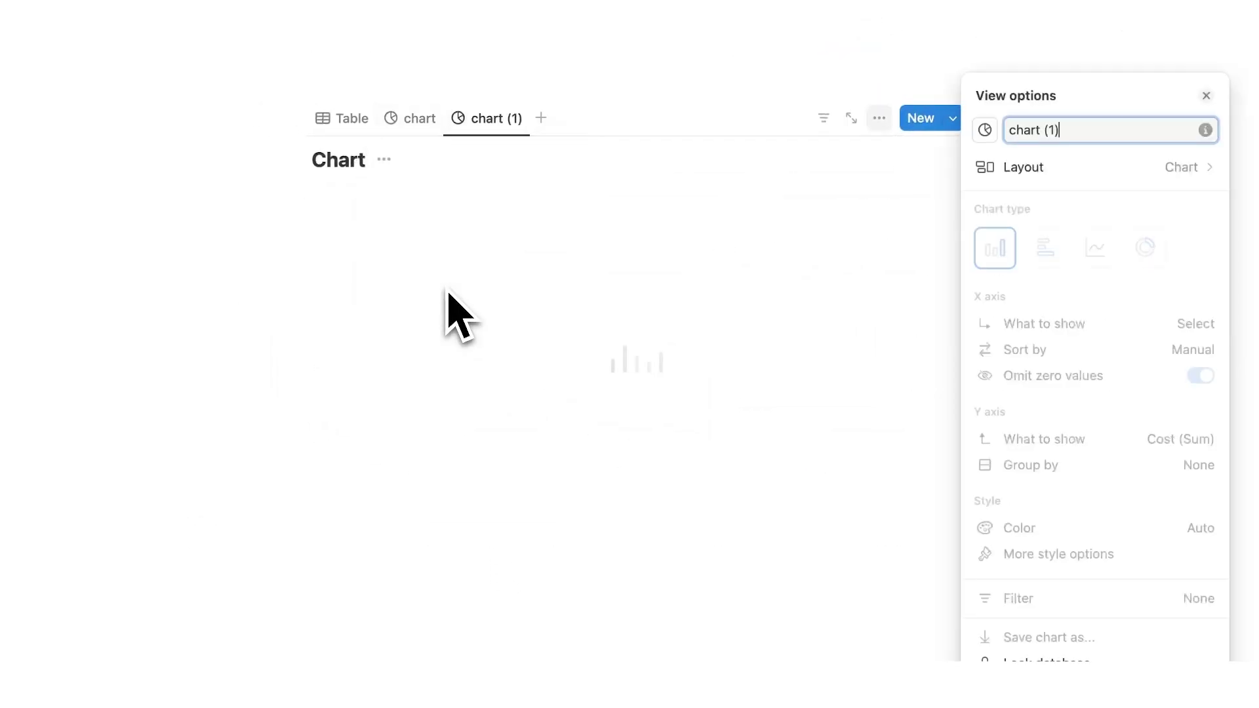
click(724, 443)
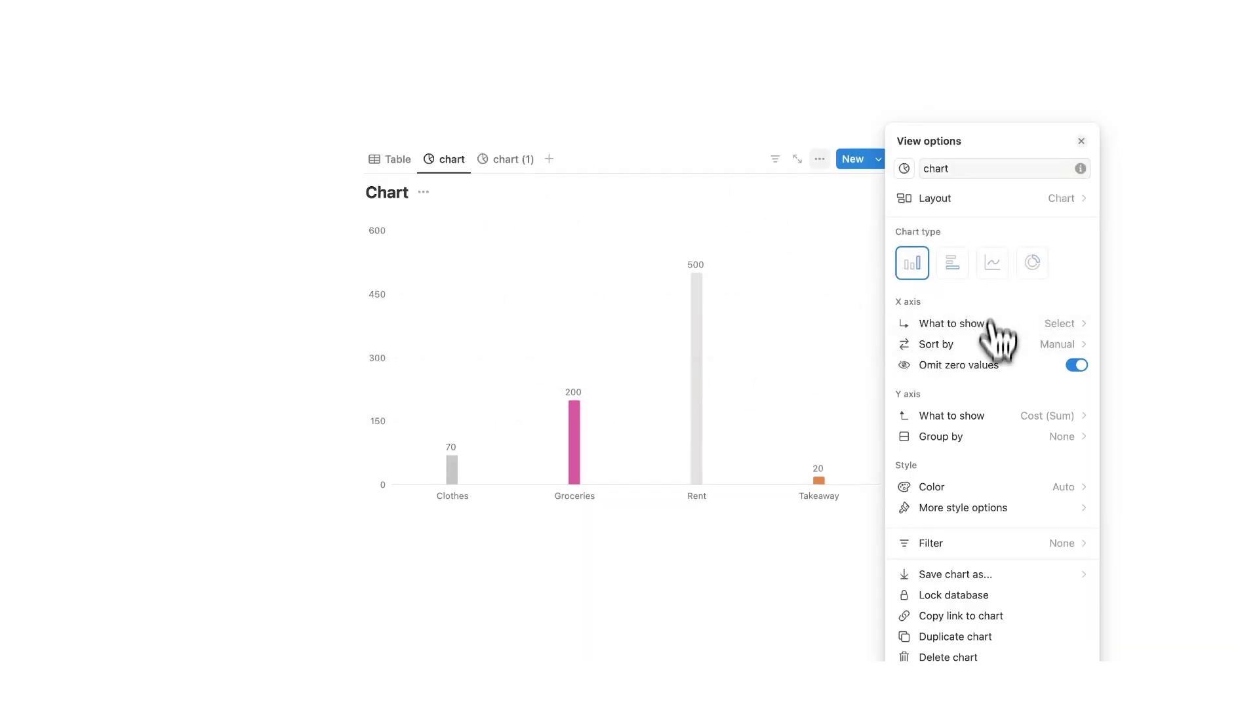
Make the chart bars teal and set the chart height to Small
click(993, 488)
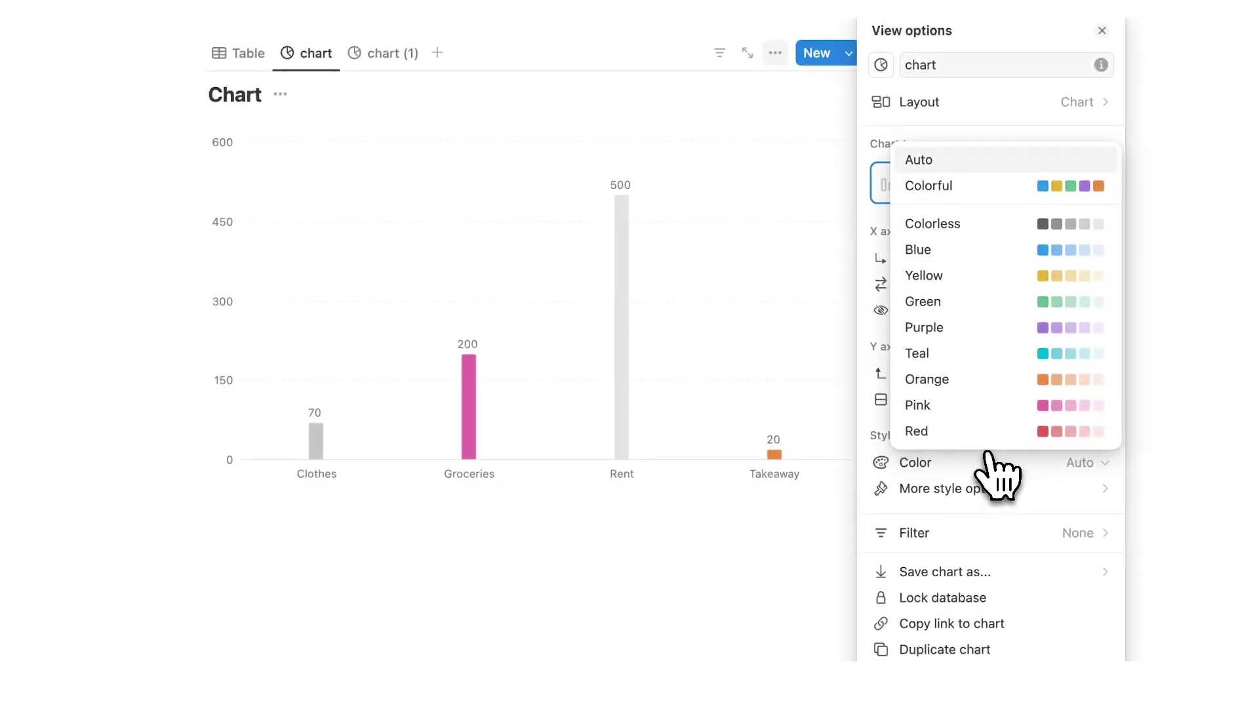
click(993, 354)
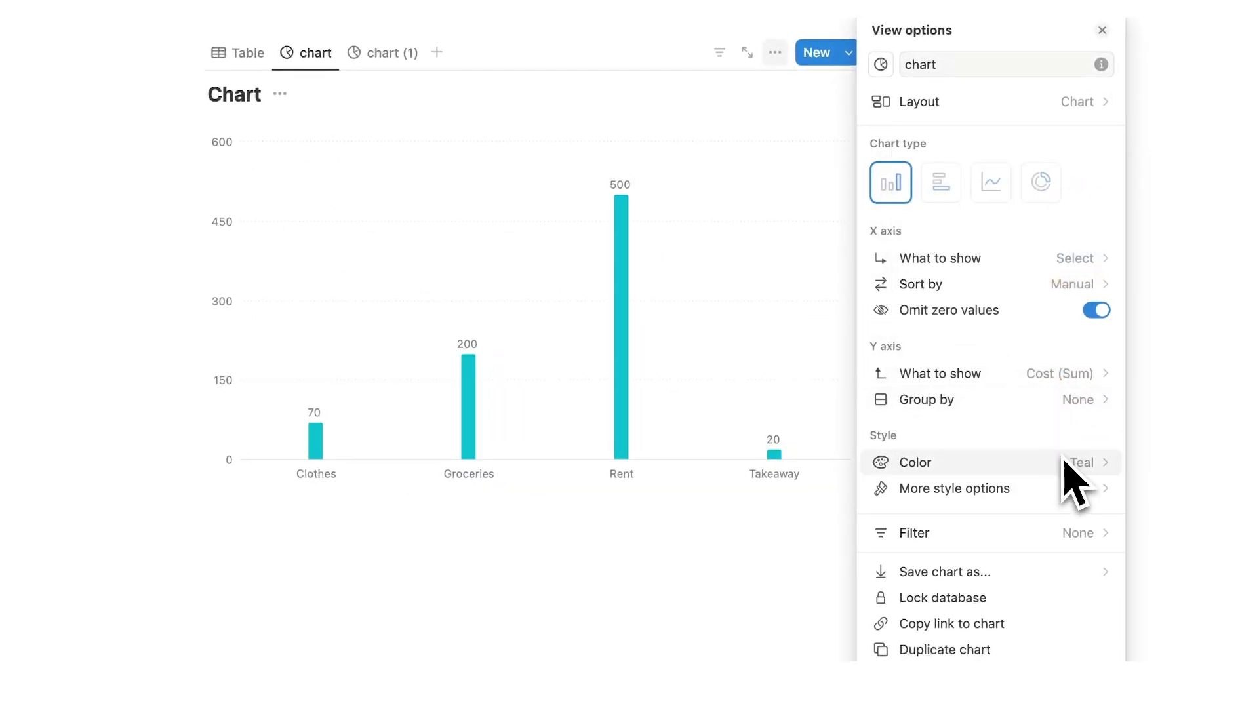
click(1002, 488)
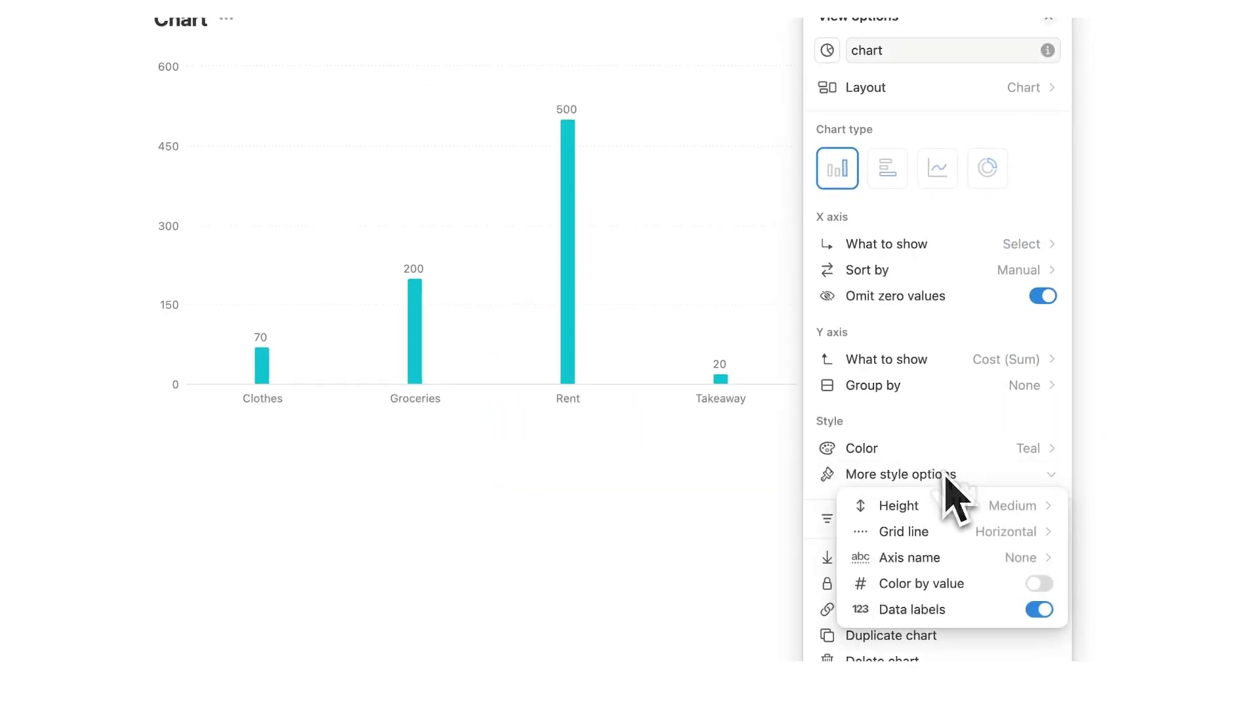
click(951, 505)
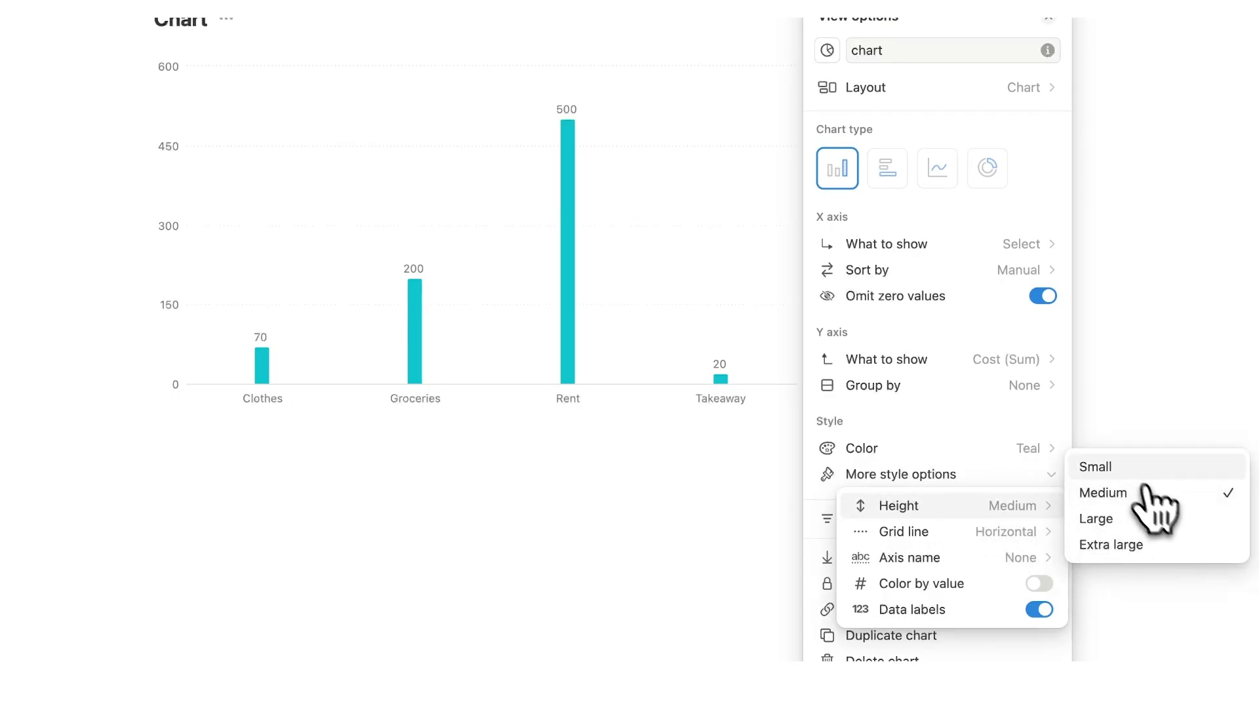
click(1123, 465)
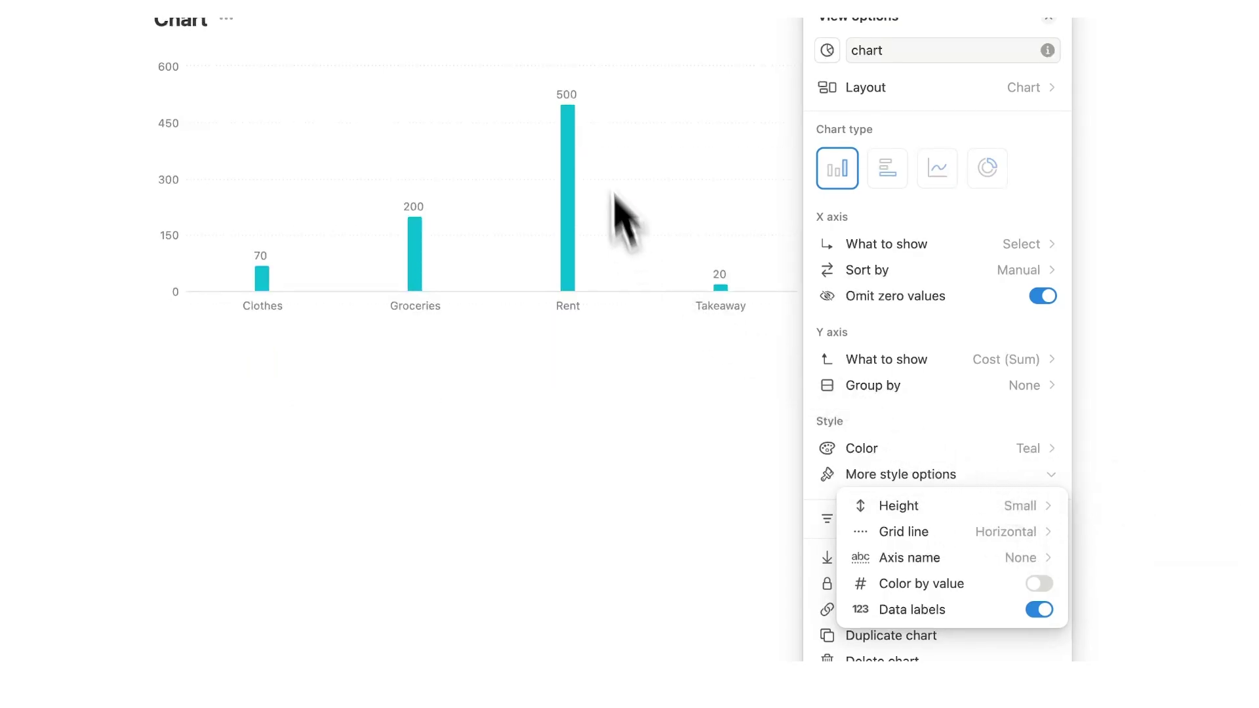
click(971, 472)
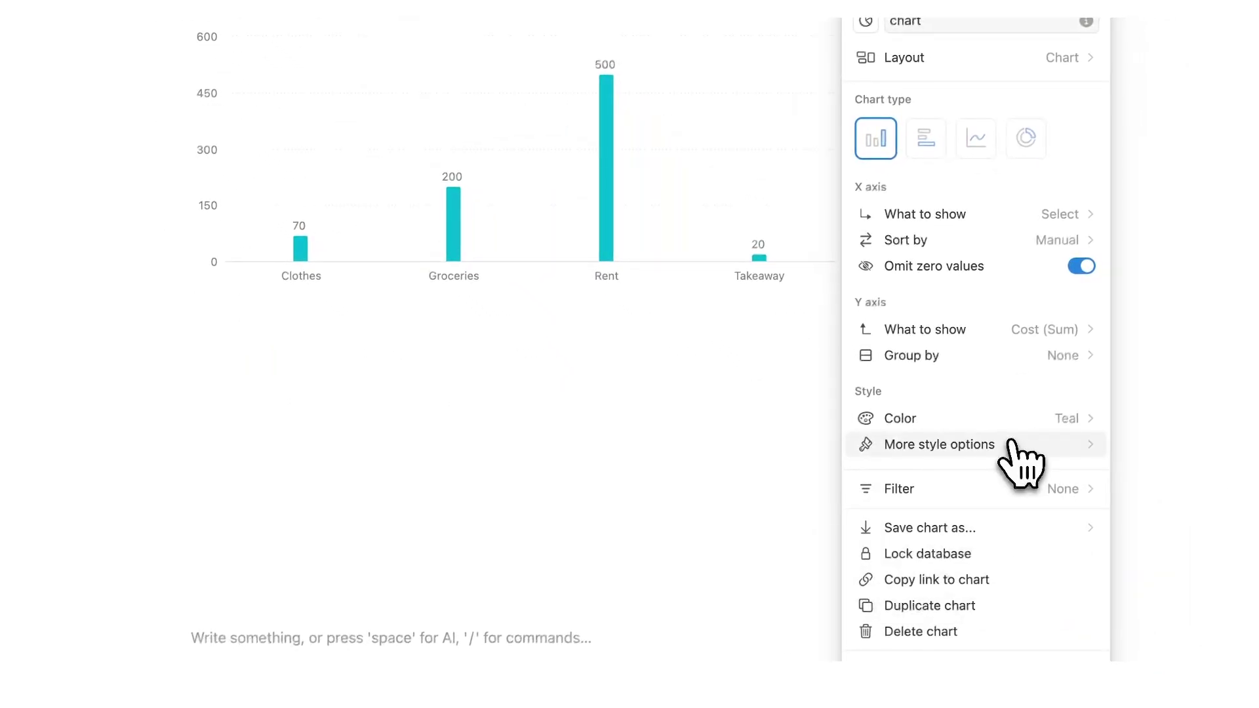
key(Escape)
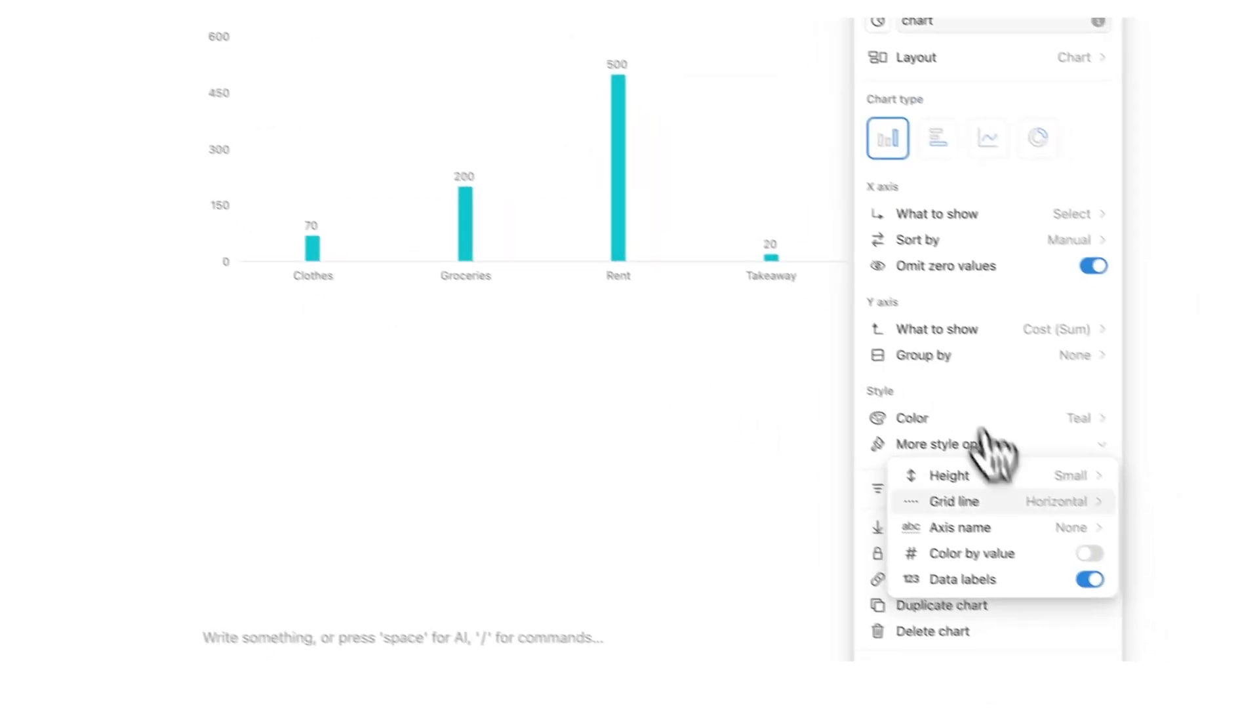
Show gridlines in both directions and names on both axes, then close the settings
click(1029, 554)
click(1231, 563)
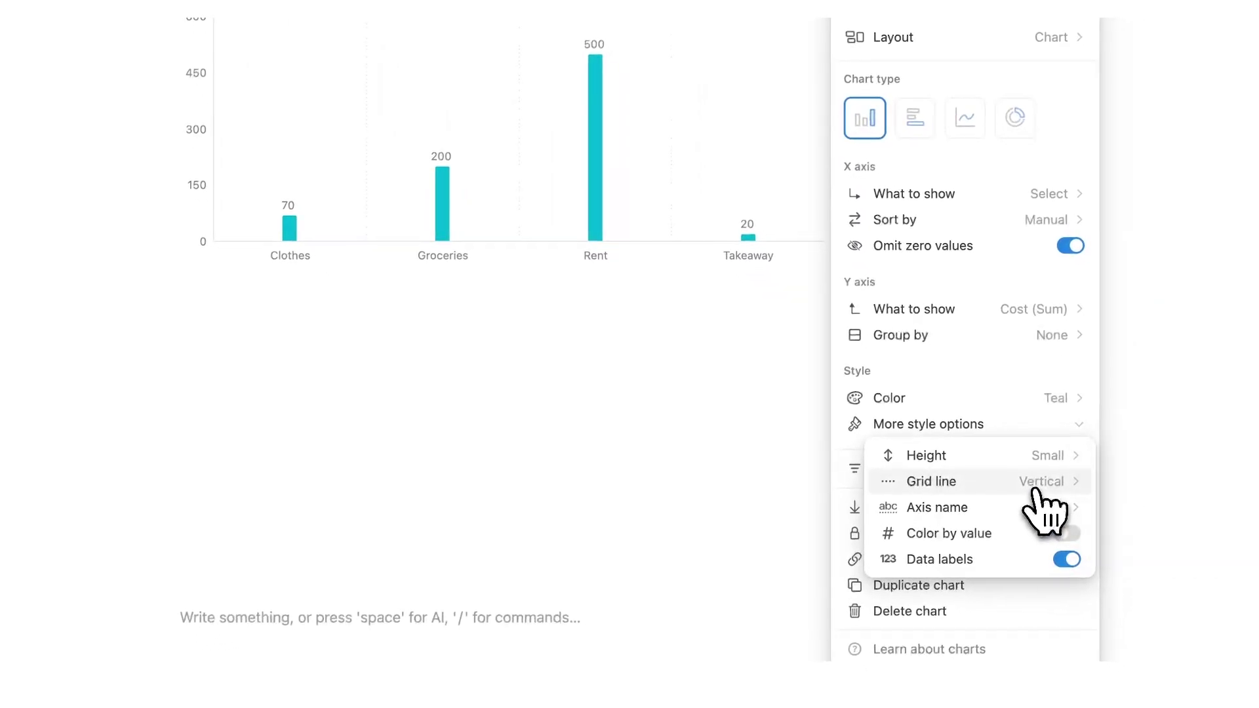
mouse_move(1034, 489)
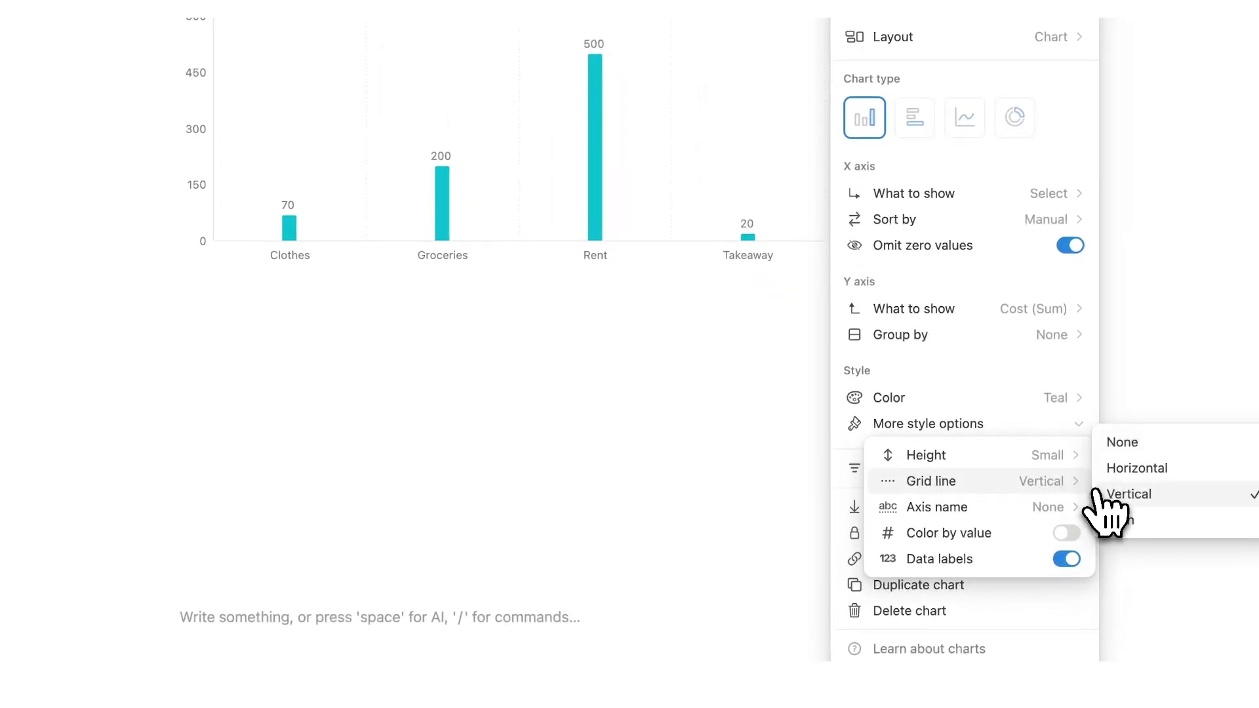
click(1125, 521)
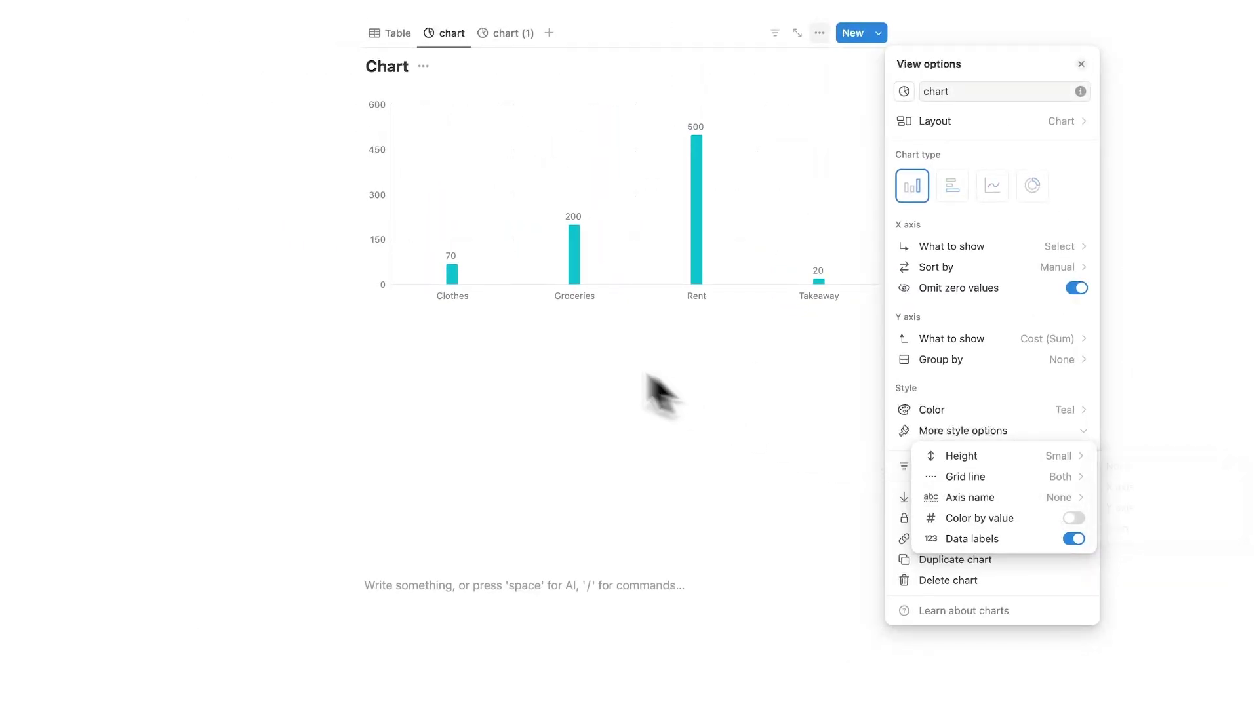
mouse_move(1079, 498)
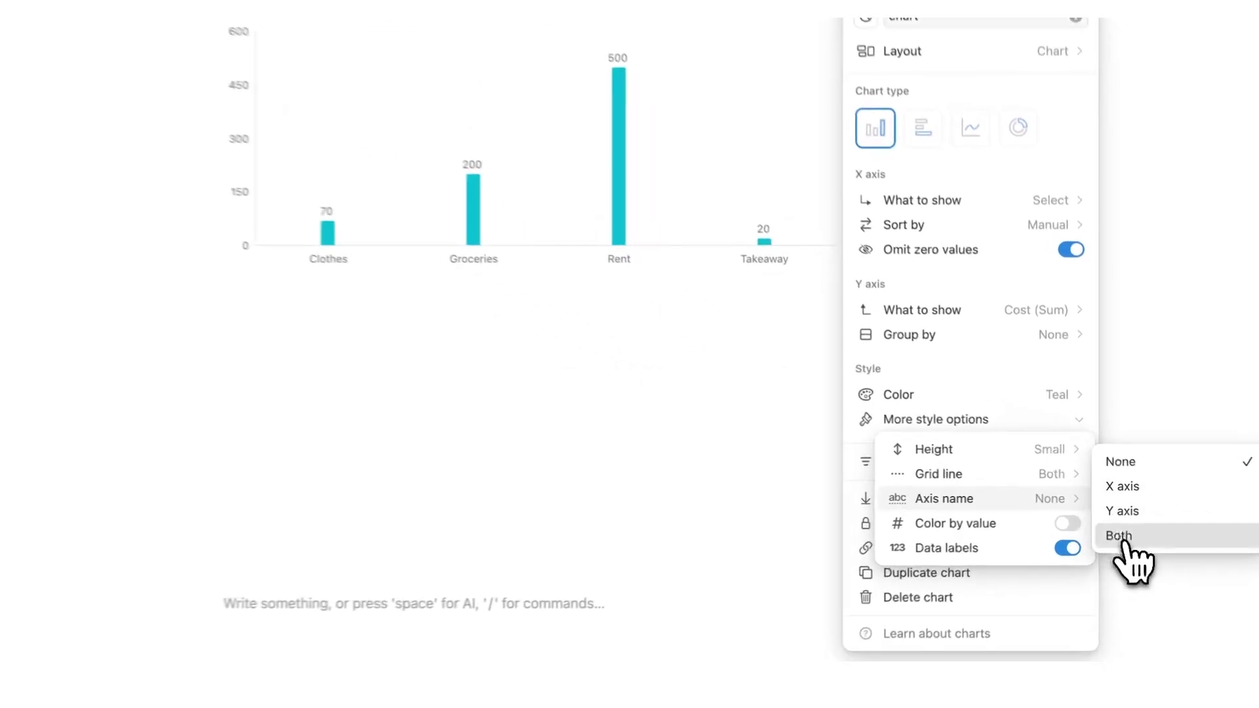
click(1121, 539)
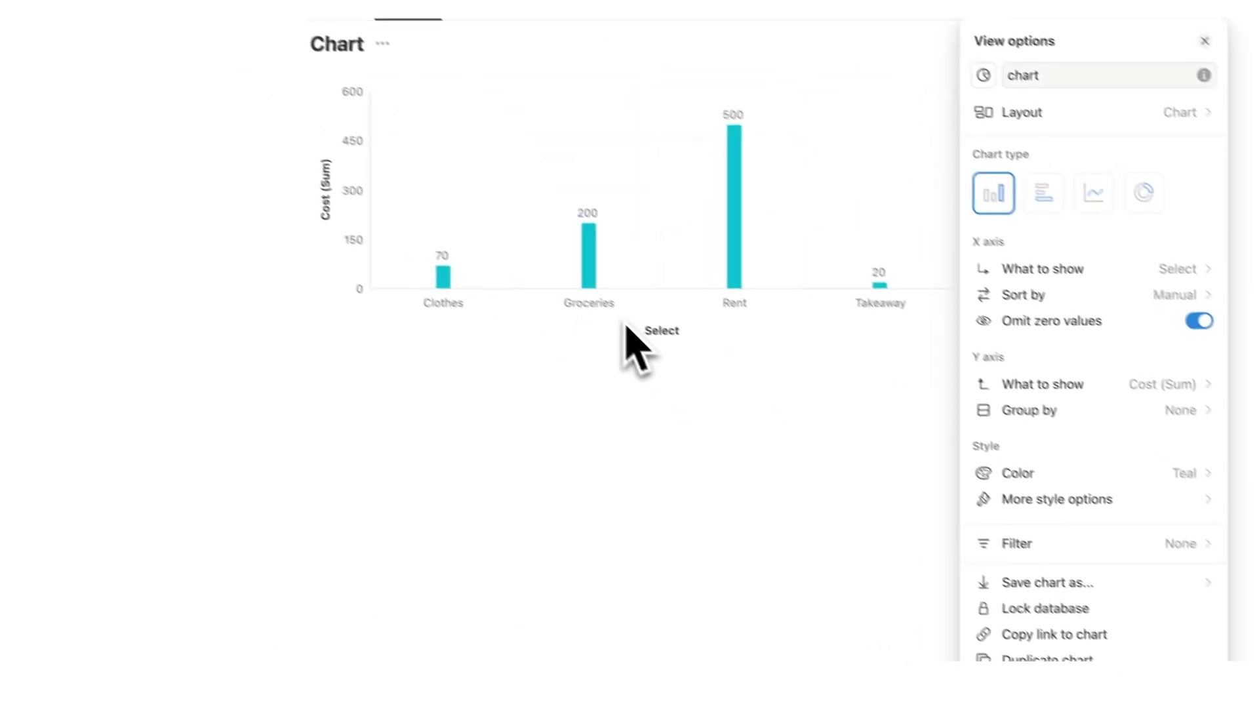
click(259, 186)
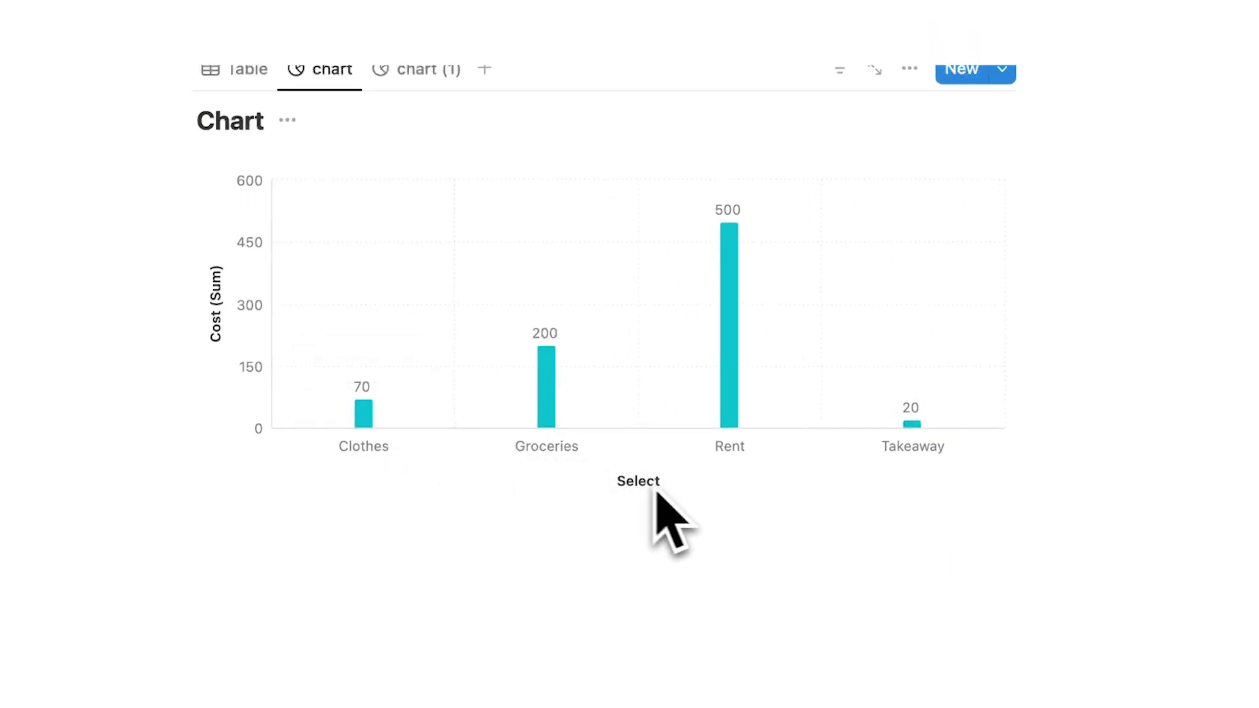
Rename the Select property to 'Type' in the expenses table, then return to the chart's settings
scroll(656, 498, up, 1)
click(259, 93)
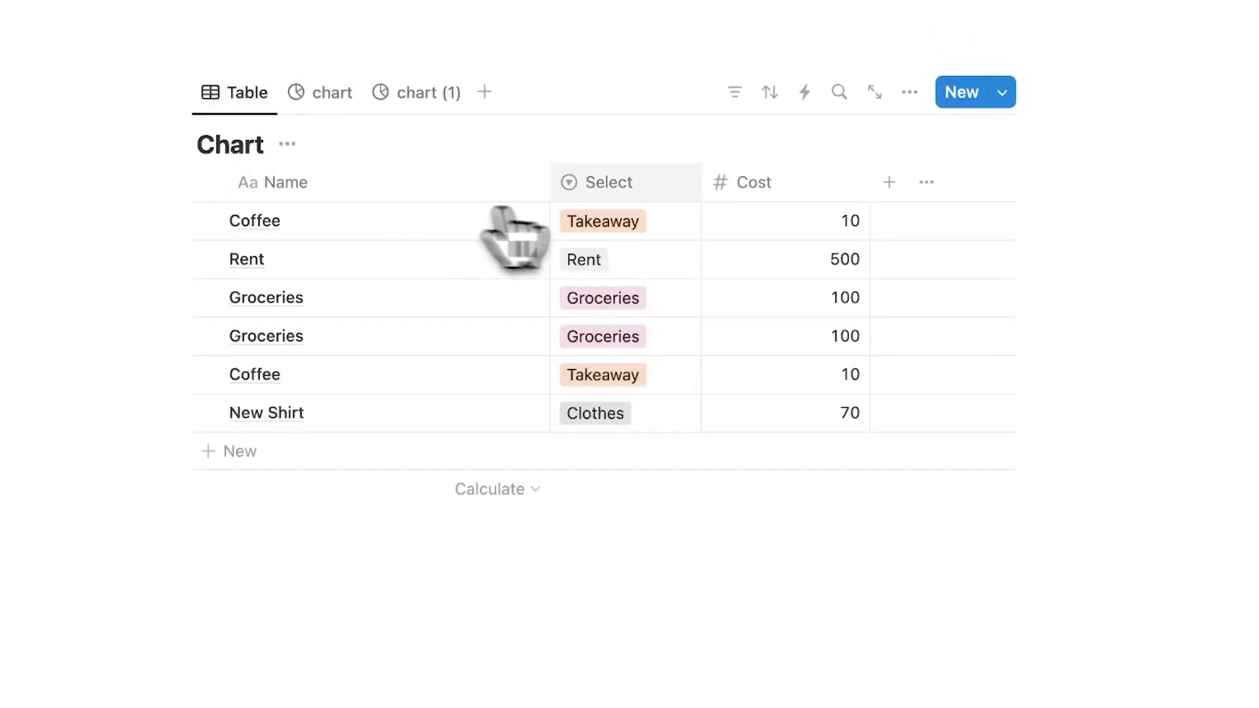
click(636, 187)
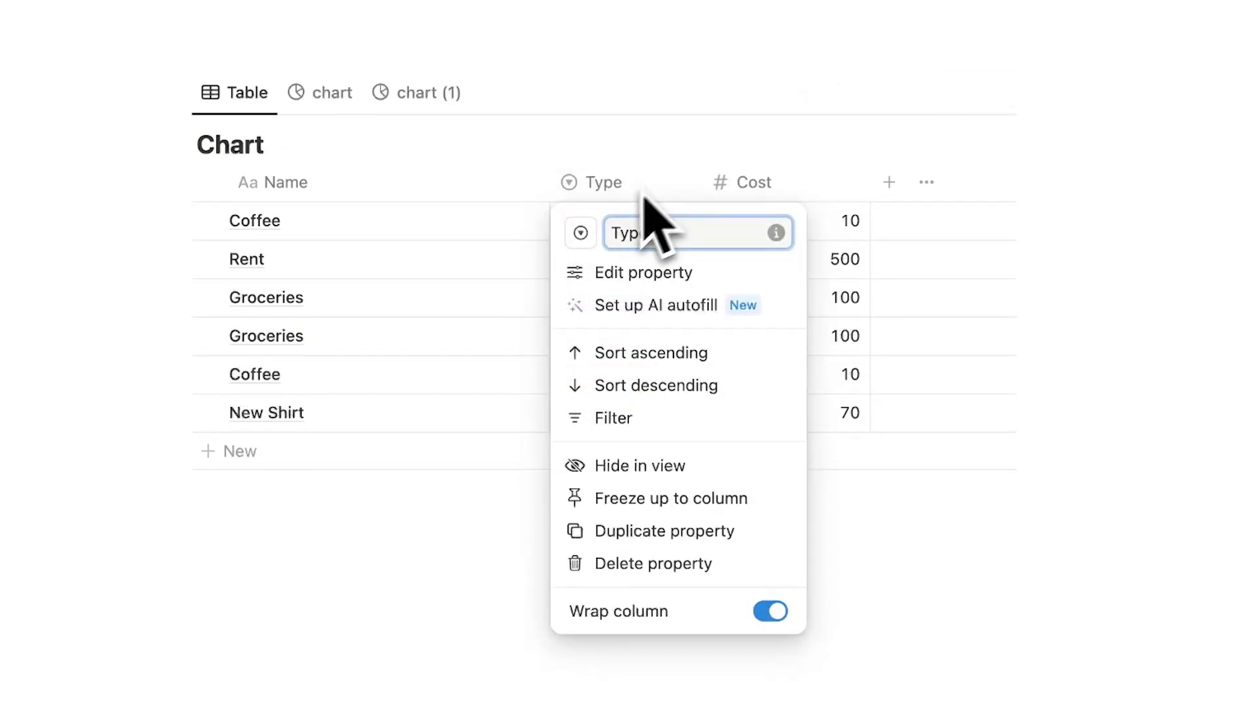
click(318, 210)
click(331, 93)
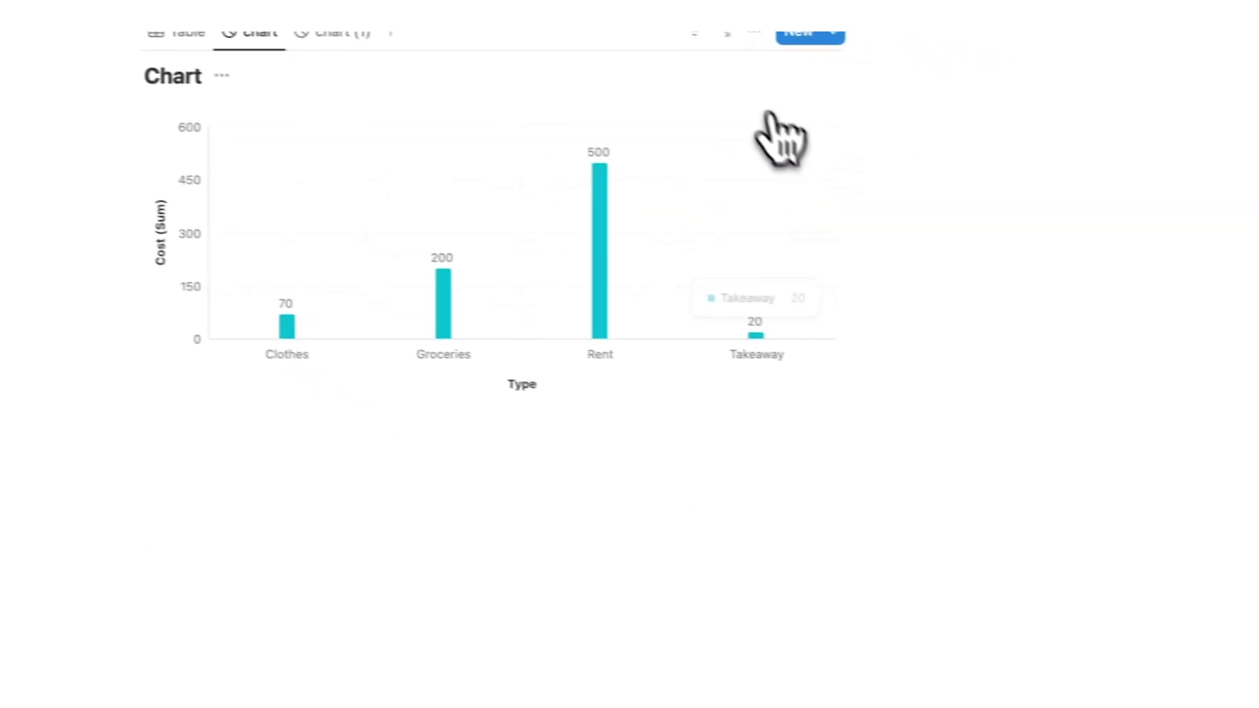
click(752, 30)
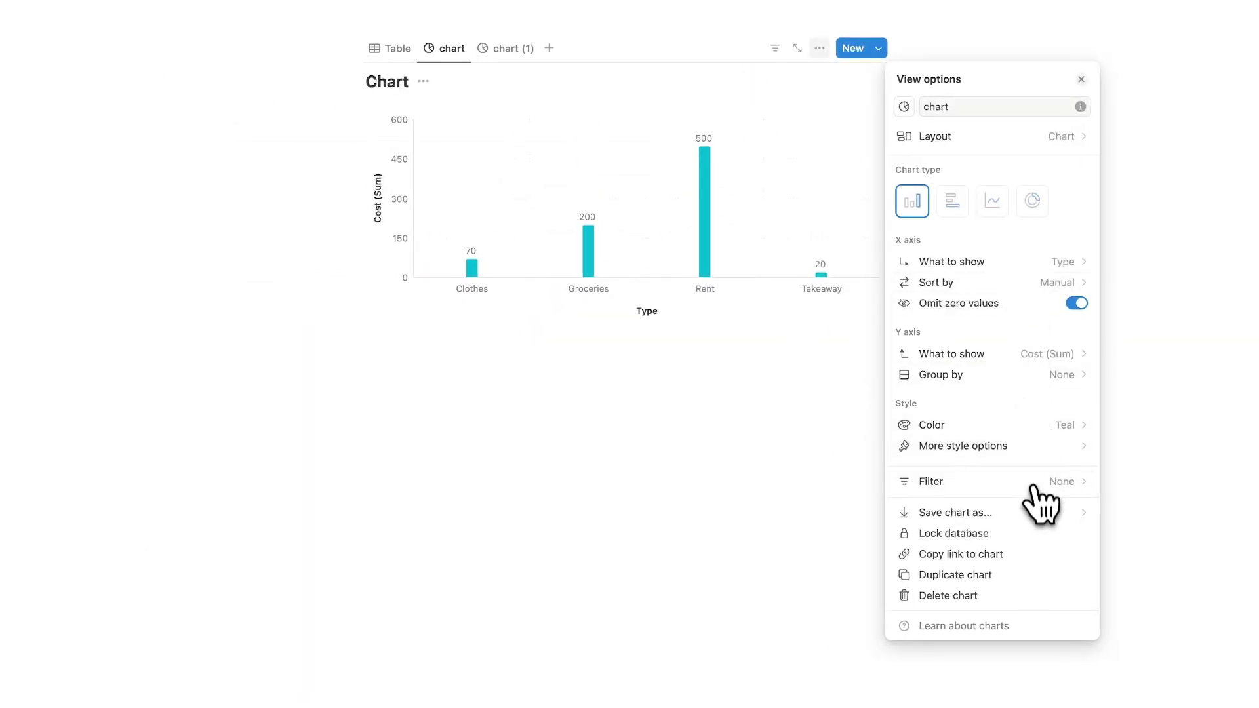
Preview the chart export and set its background to yellow instead of pink
click(1034, 507)
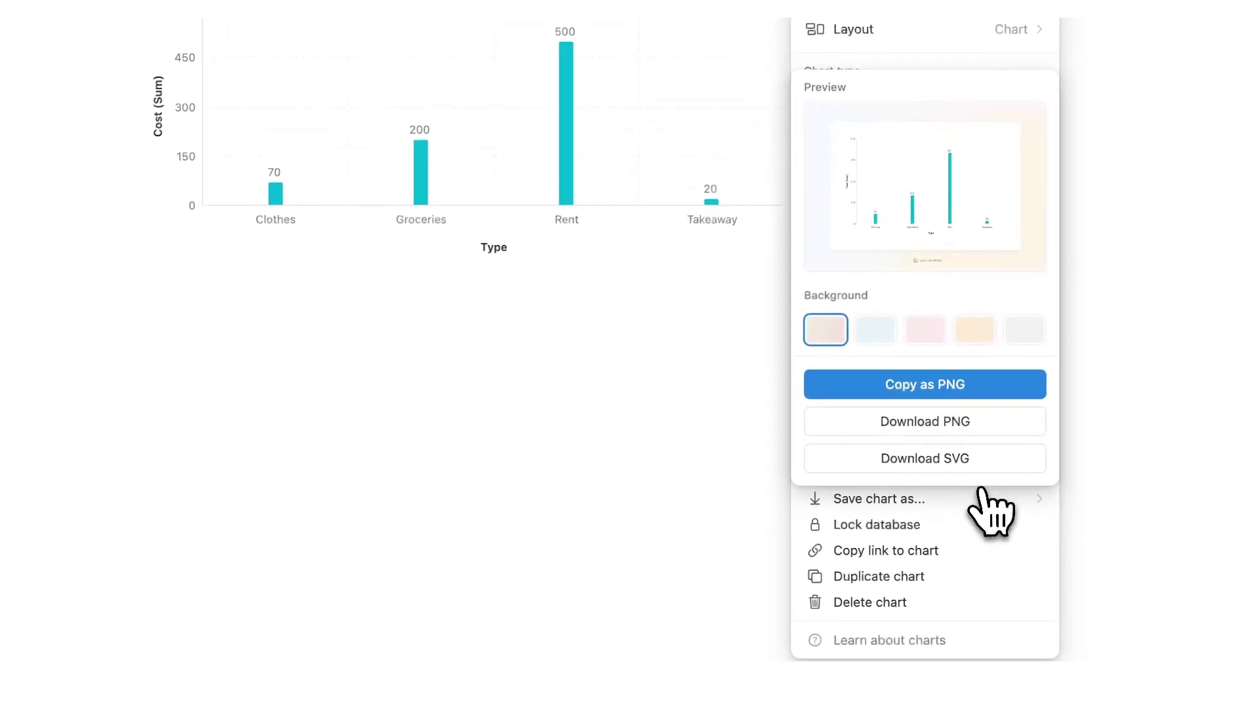
click(924, 328)
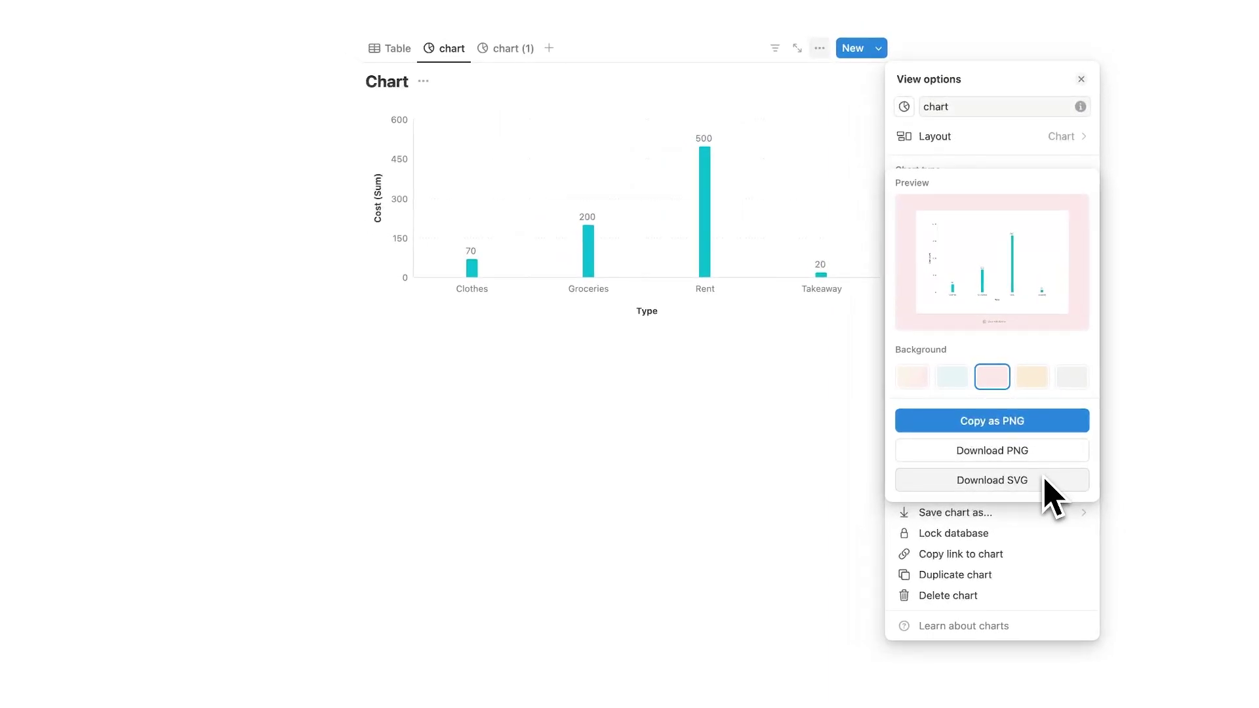
click(1031, 376)
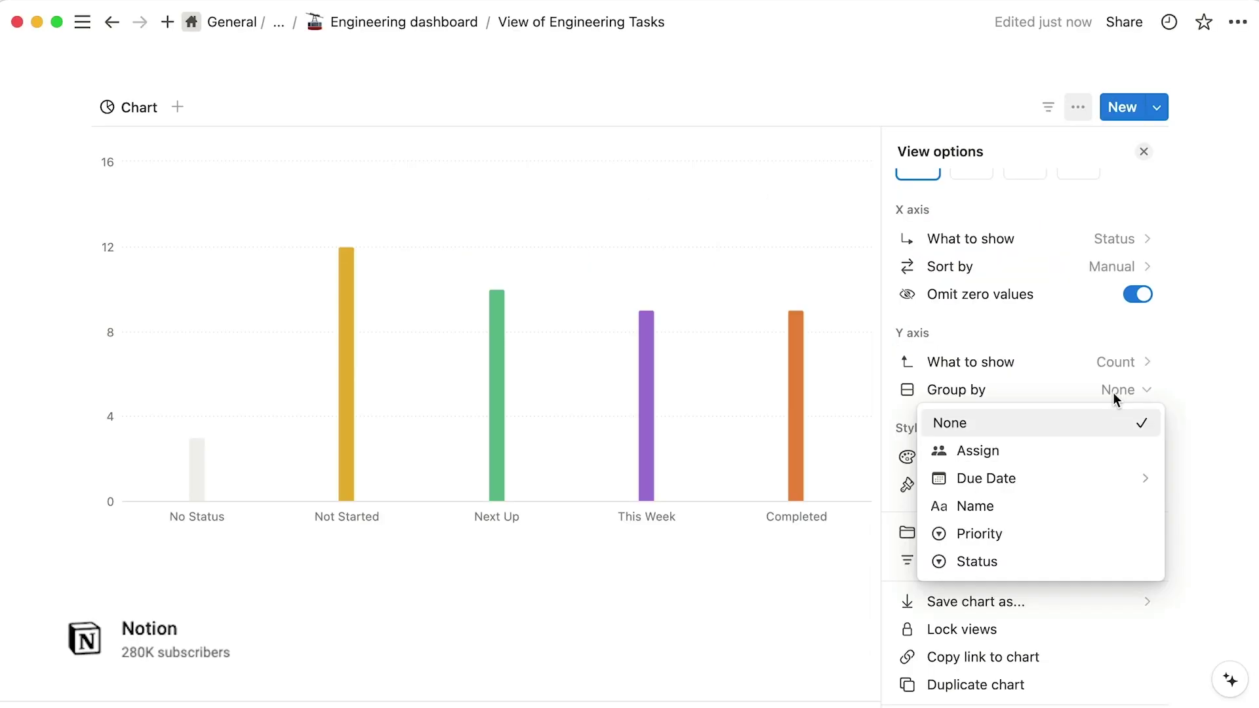
Change chart settings, splitting the data by assignee and setting the height to Medium
click(1108, 458)
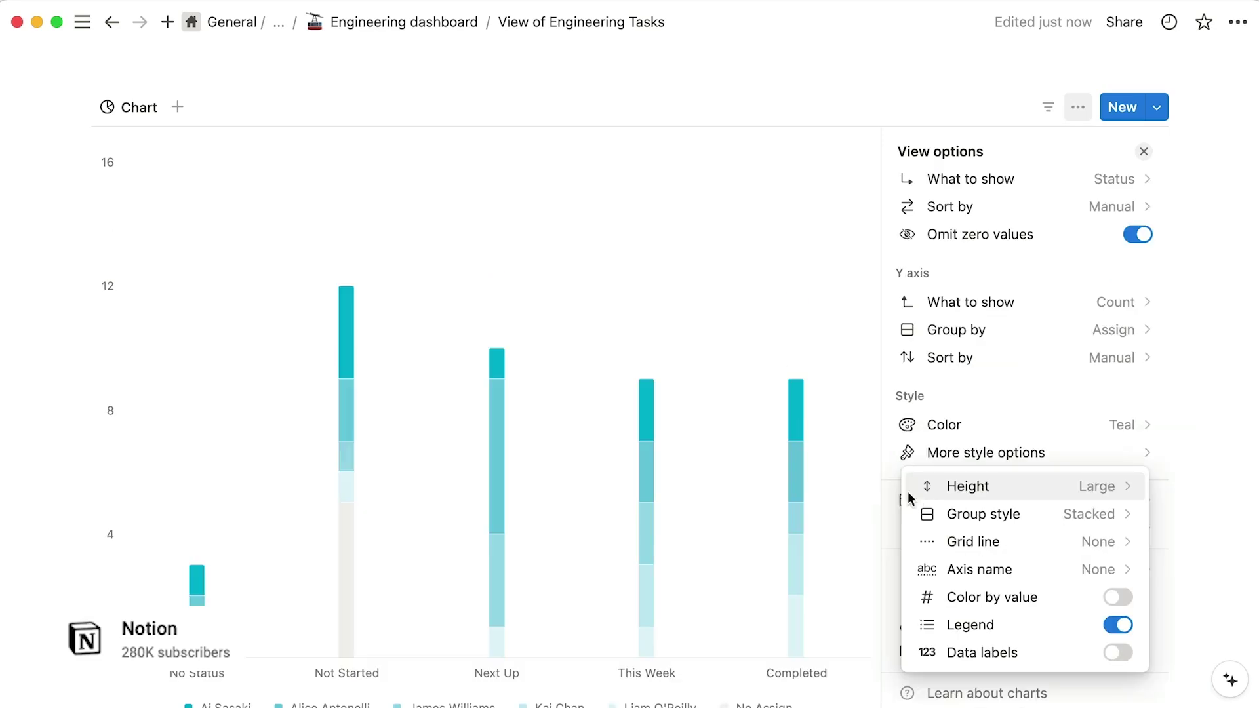
mouse_move(911, 489)
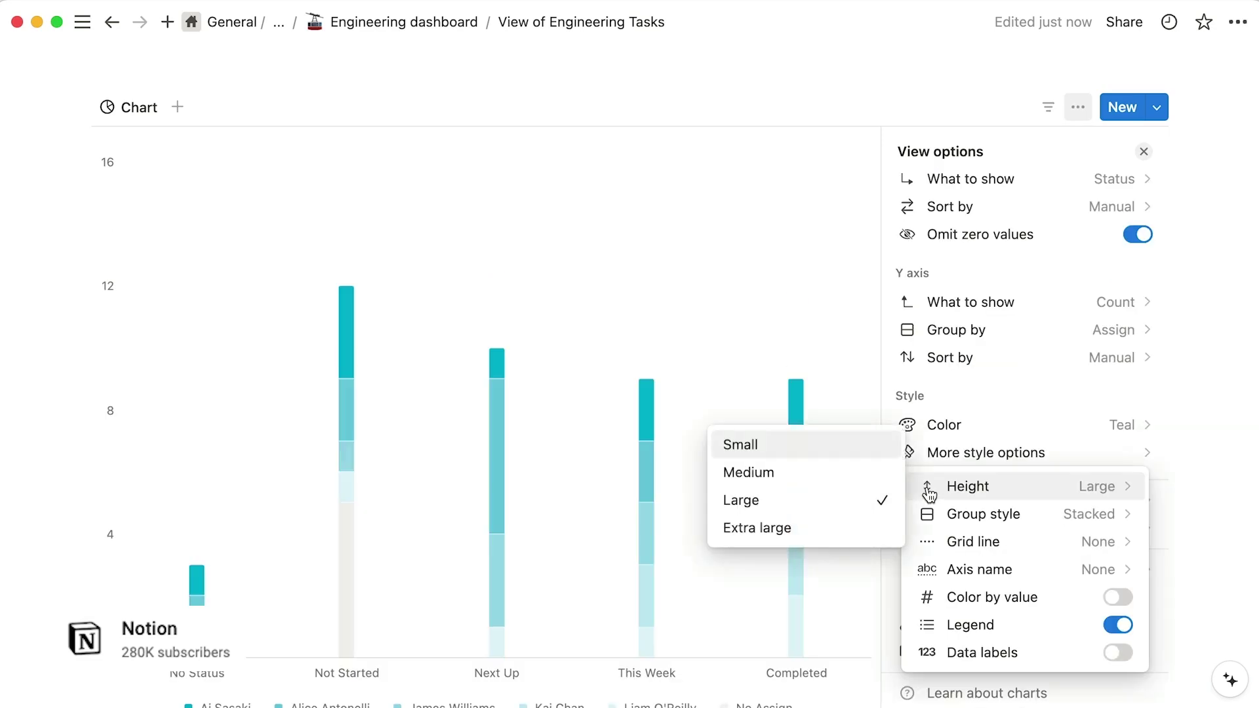
click(880, 474)
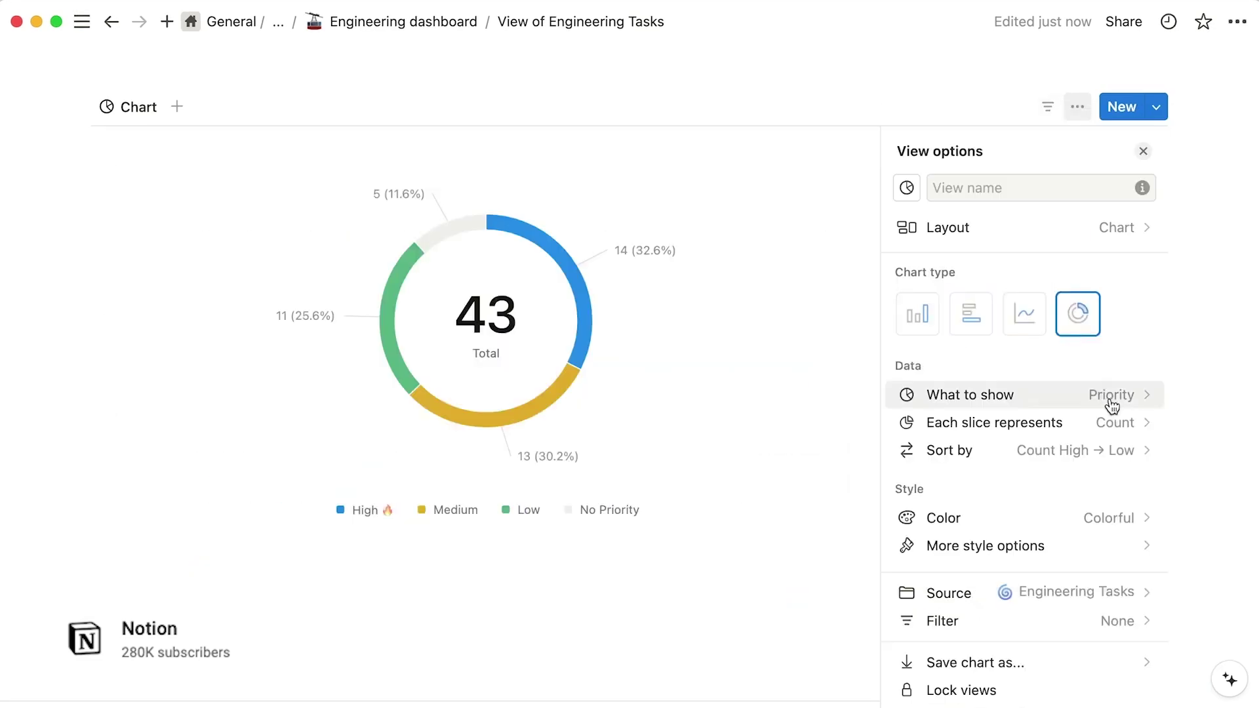
click(1109, 406)
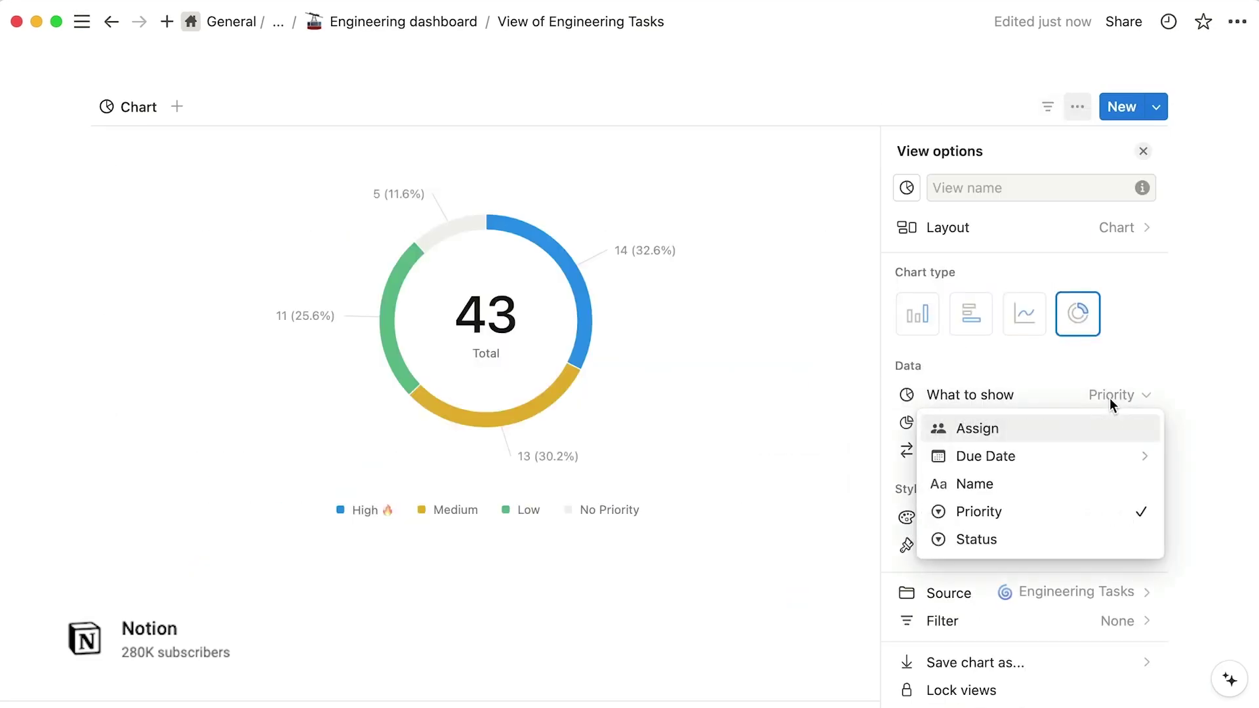
click(1114, 430)
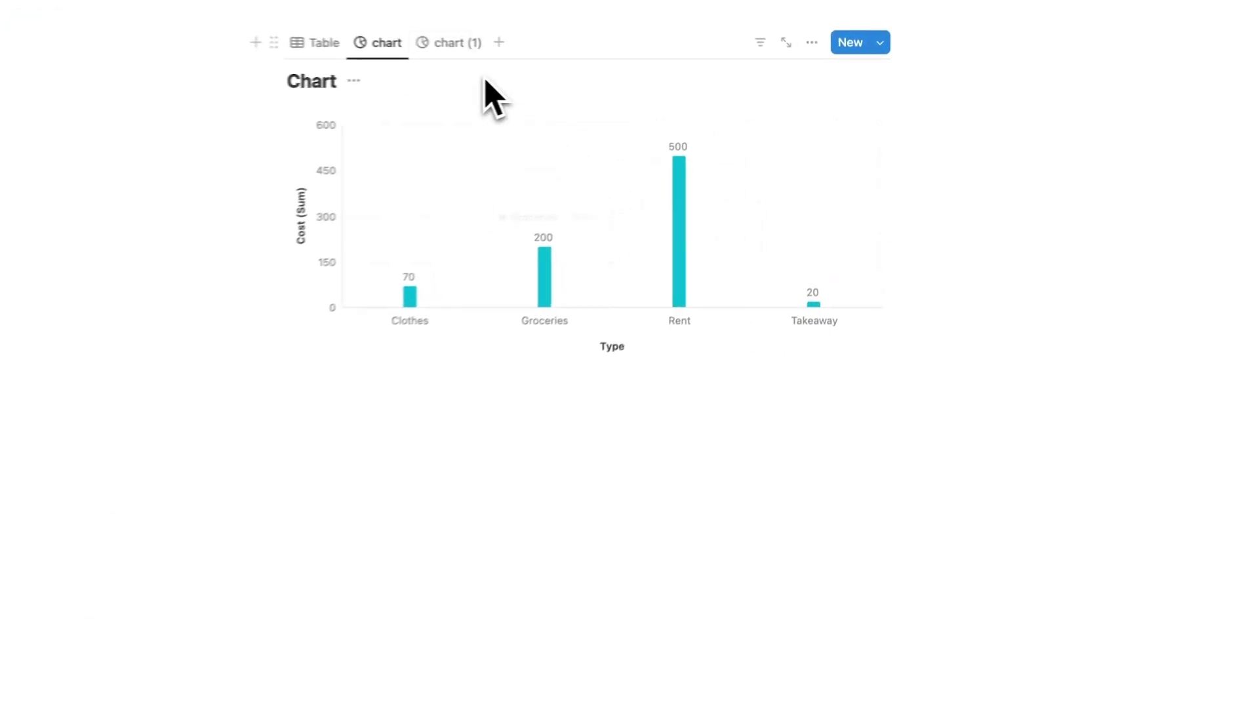
Switch to the chart (1) view, then navigate to the weekly journal entry of completed tasks
click(511, 48)
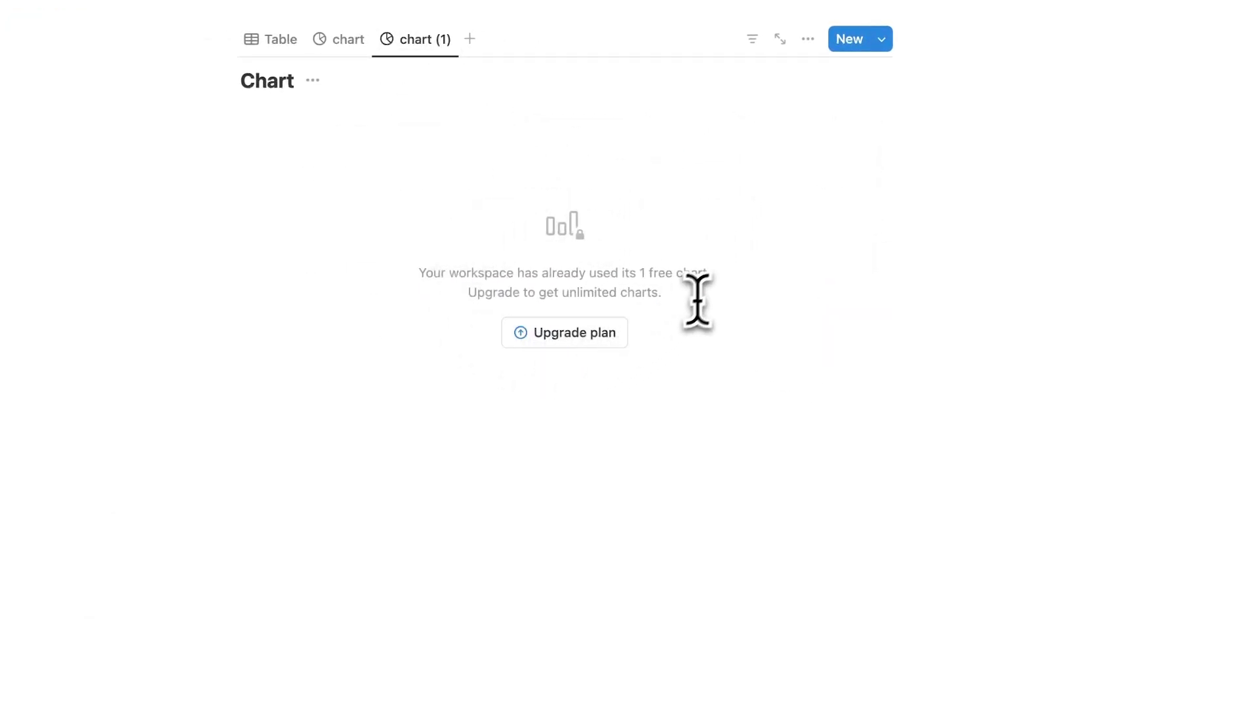
key(Escape)
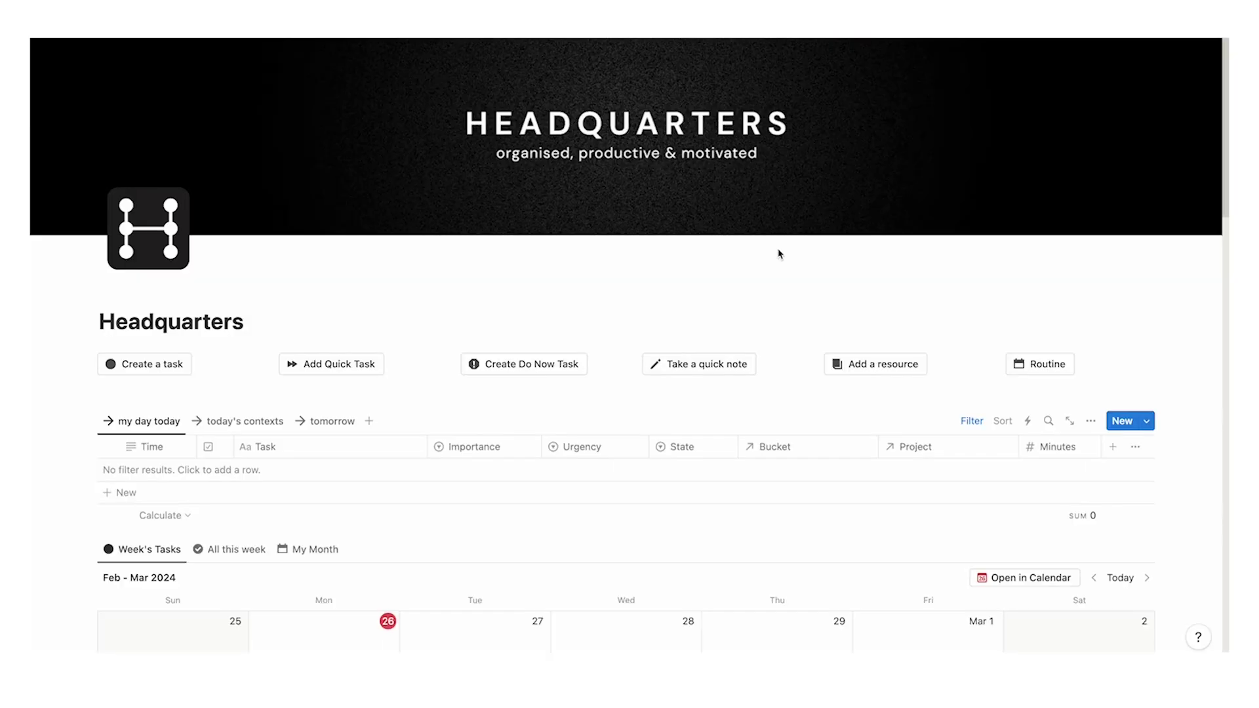
scroll(780, 253, down, 15)
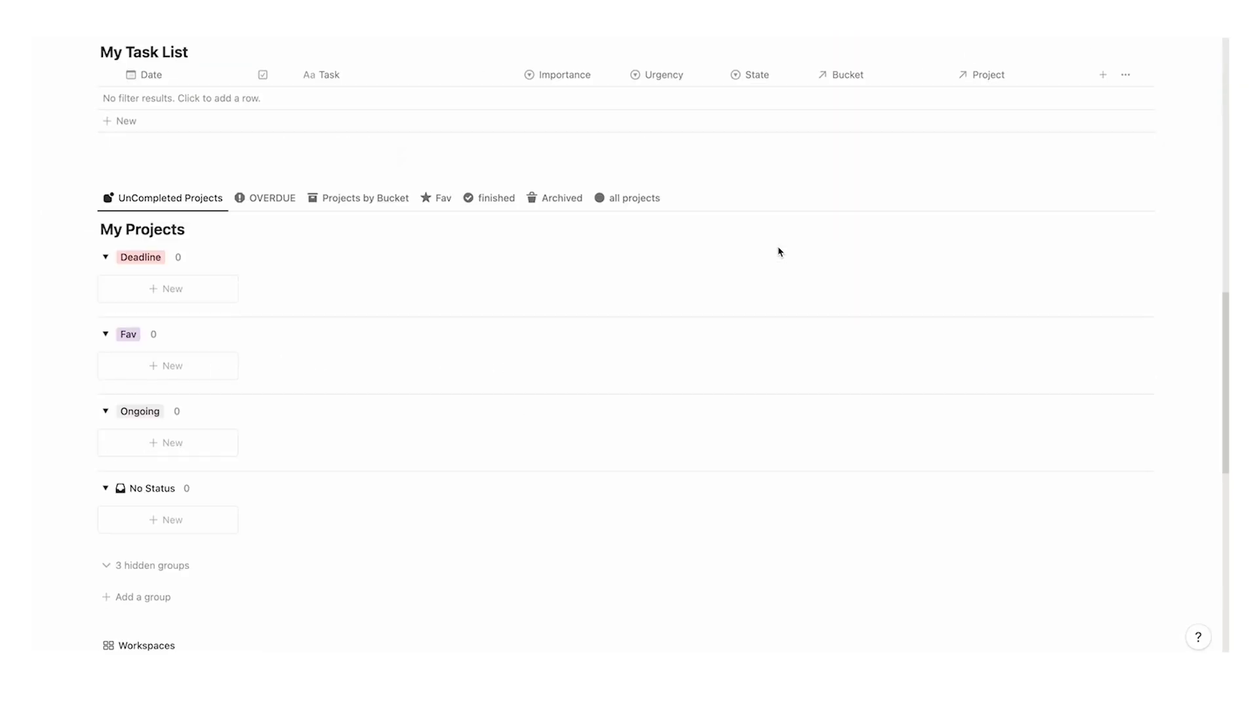
scroll(459, 262, up, 6)
scroll(262, 328, down, 4)
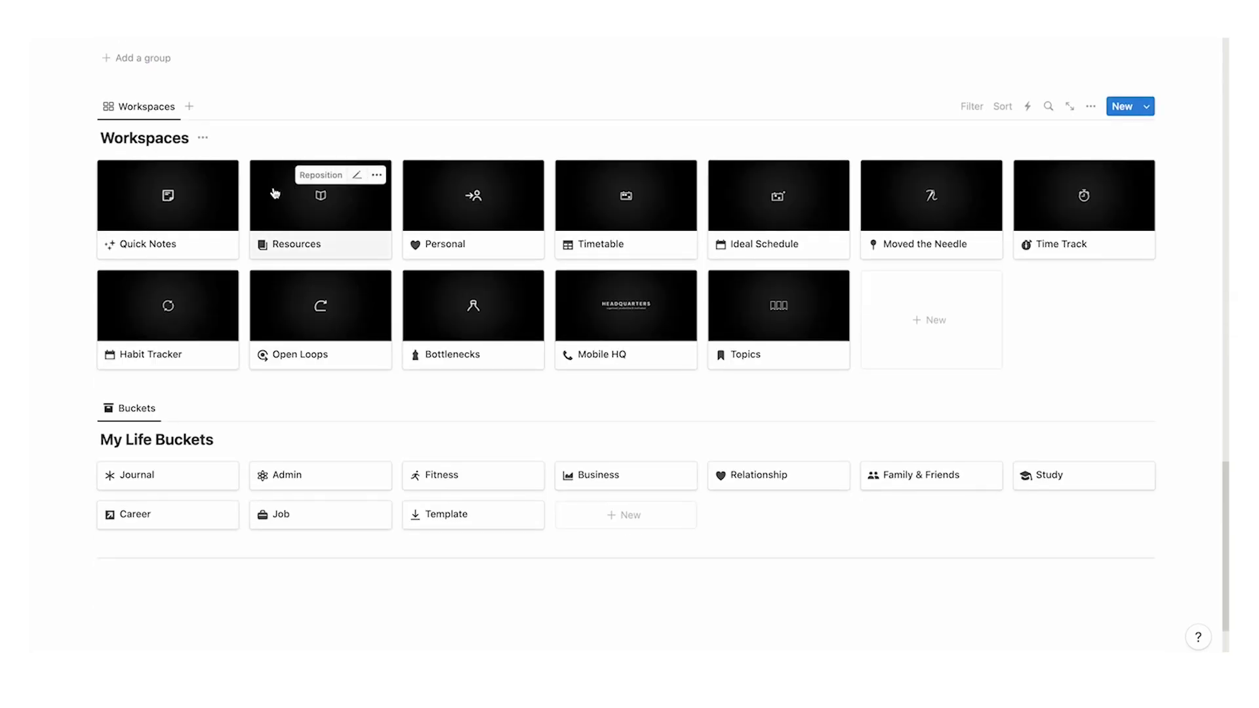
click(275, 516)
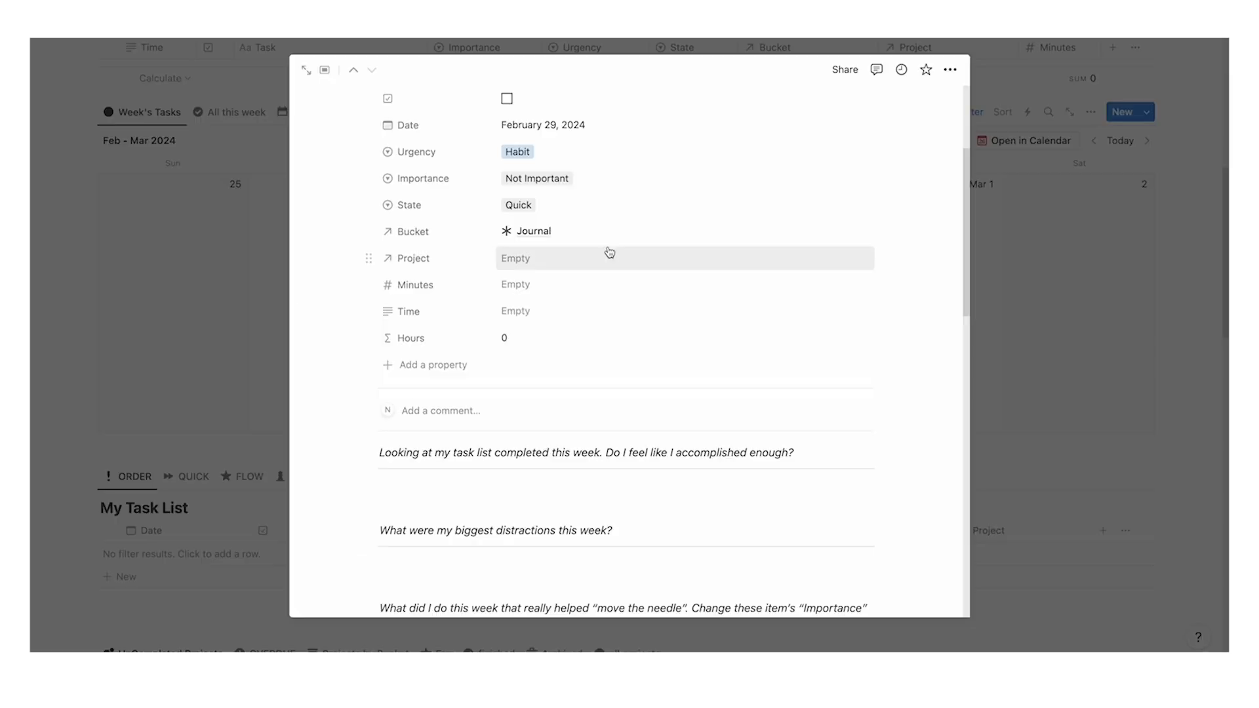
scroll(613, 252, down, 8)
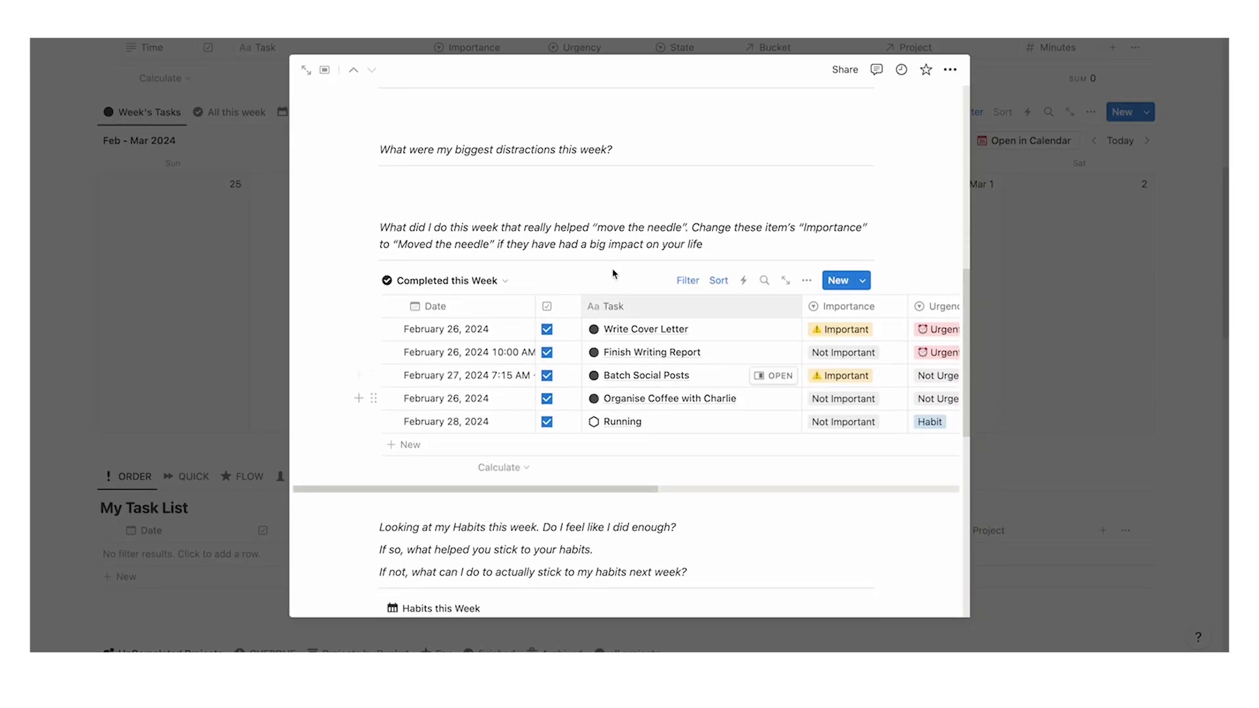